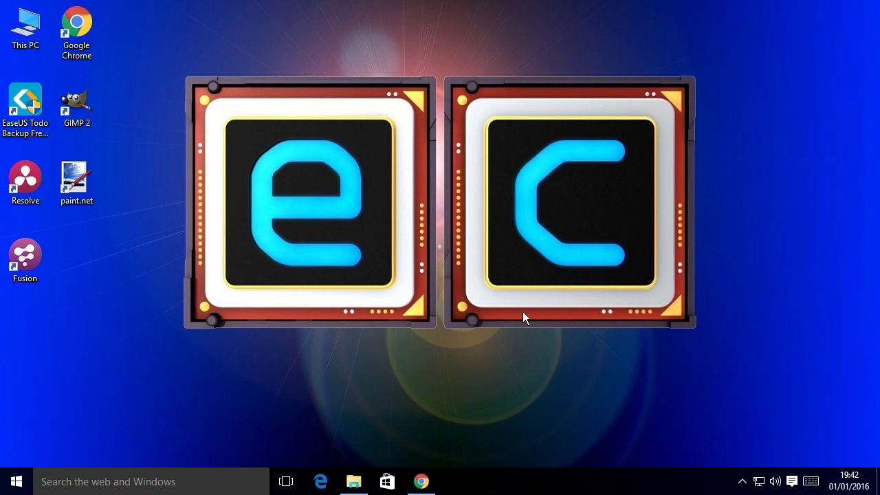
- Go to the GIMP downloads page in the browser
click(421, 481)
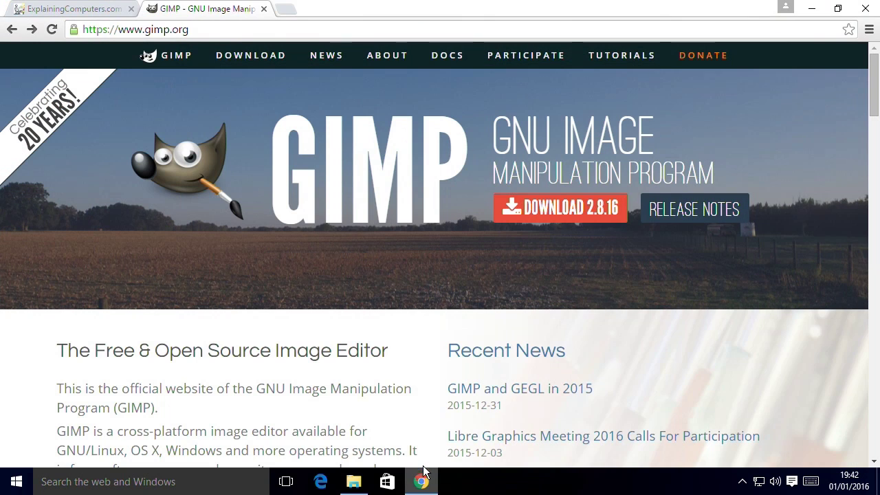
click(184, 29)
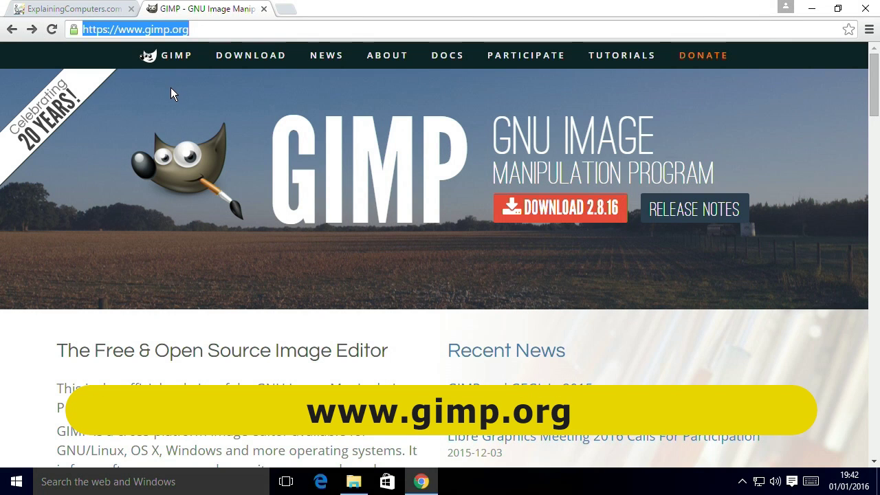
click(252, 56)
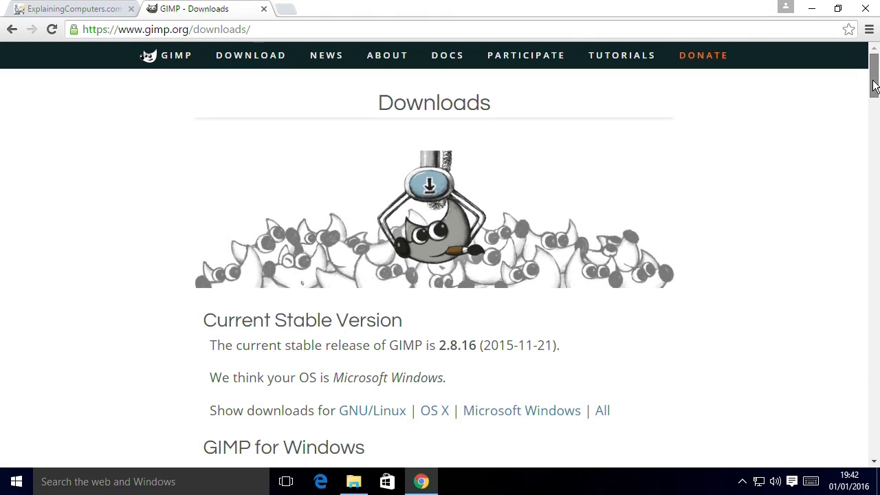
drag(872, 86, 871, 111)
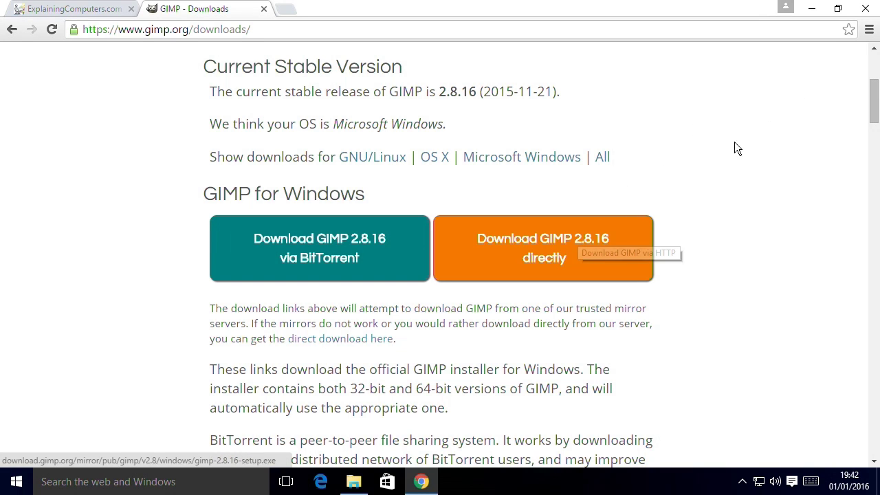
- Minimise the browser, launch GIMP 2 from the desktop and focus its main window
click(812, 9)
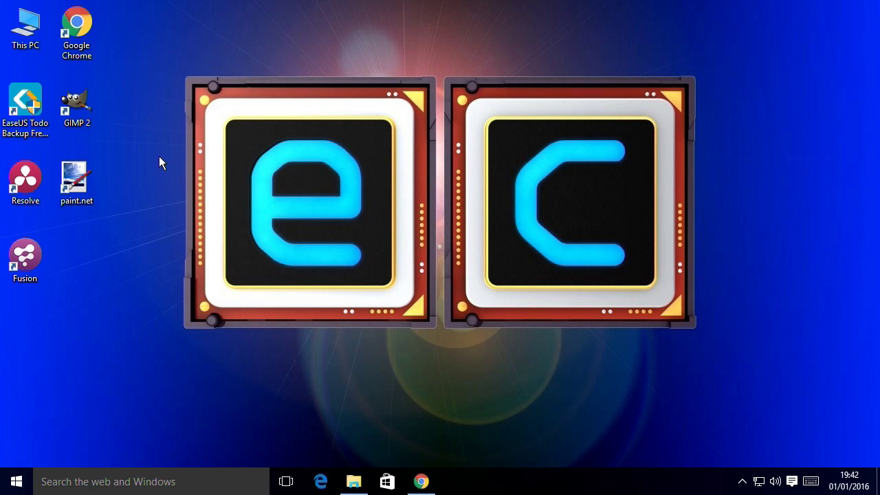
double_click(78, 101)
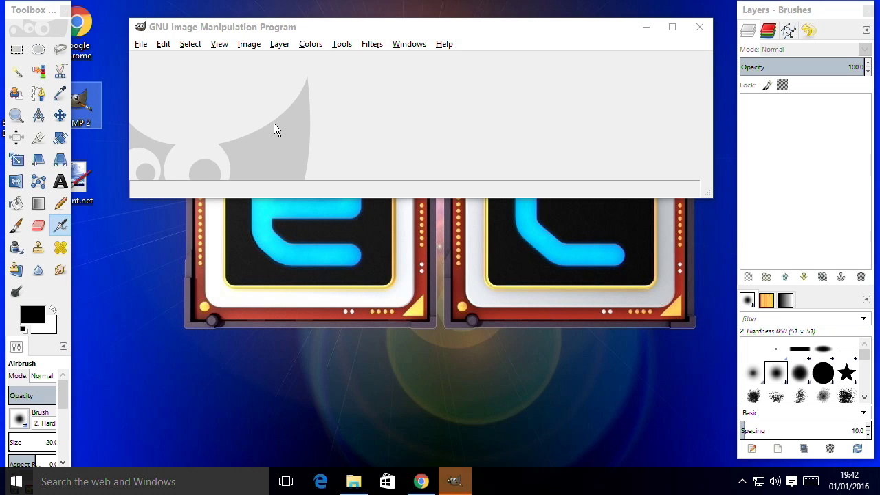
click(405, 27)
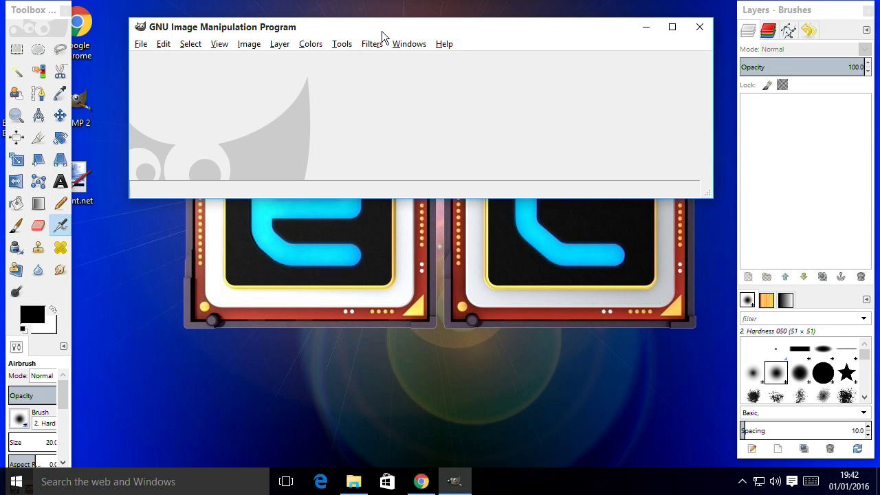
- Open Res_From_Space_THUMB_AA.jpg from recent files and reposition its window
click(141, 46)
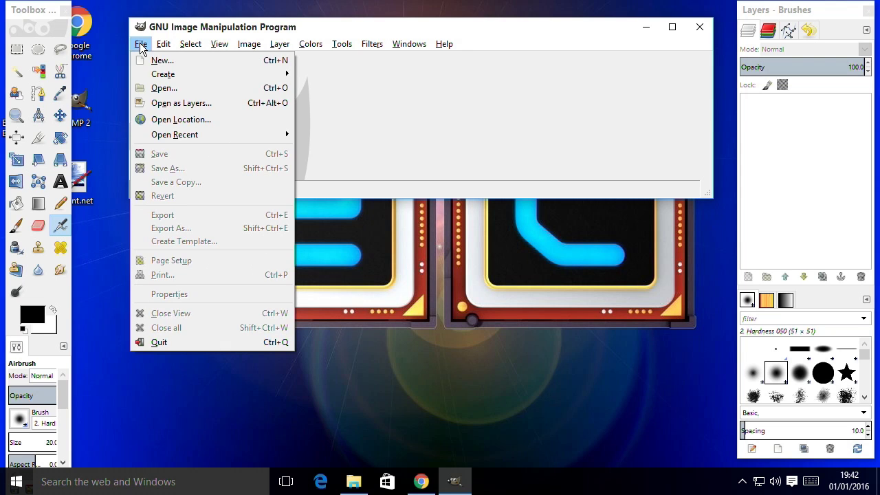
mouse_move(206, 135)
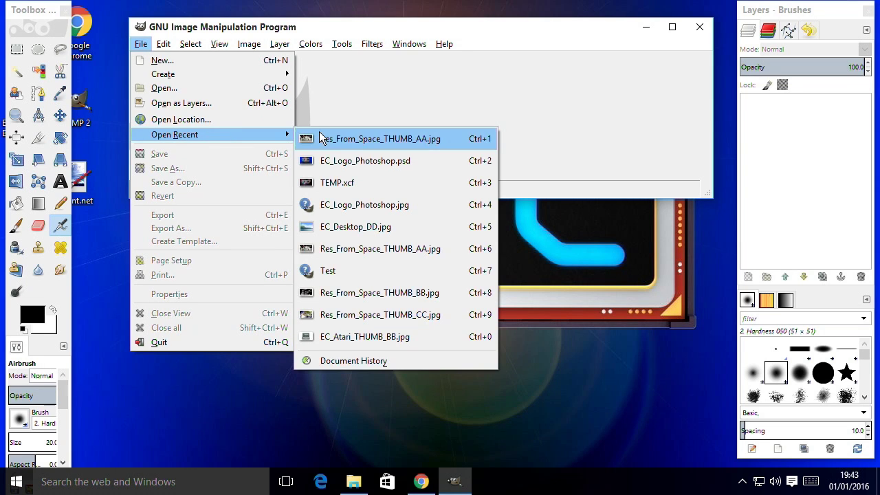
click(329, 141)
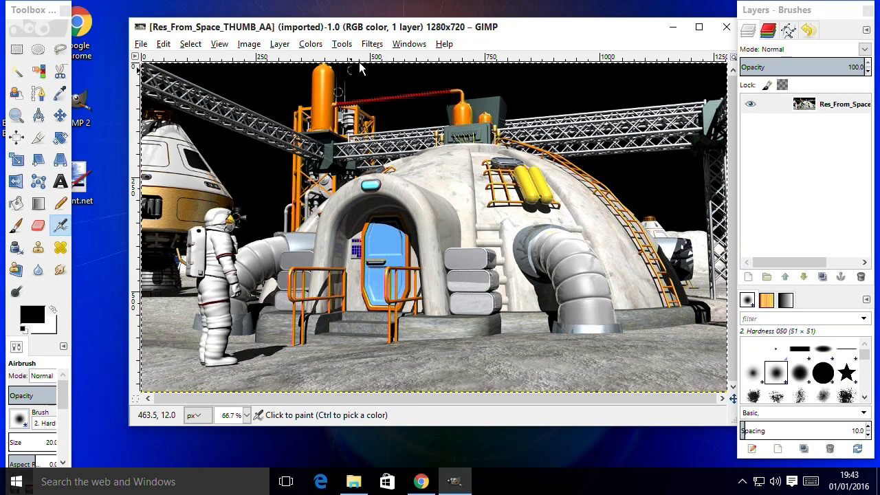
drag(422, 32, 403, 48)
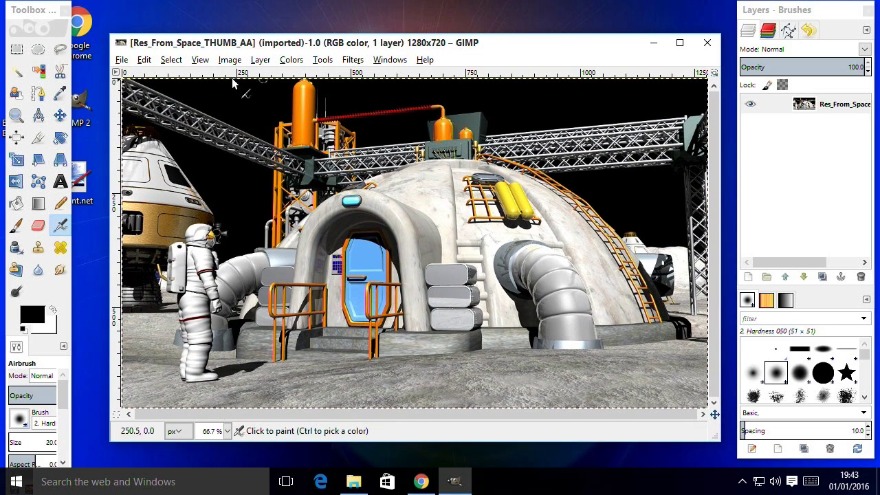
- Open EC_Logo_Photoshop.psd from recent files and rearrange the image and toolbox windows
click(122, 60)
mouse_move(172, 150)
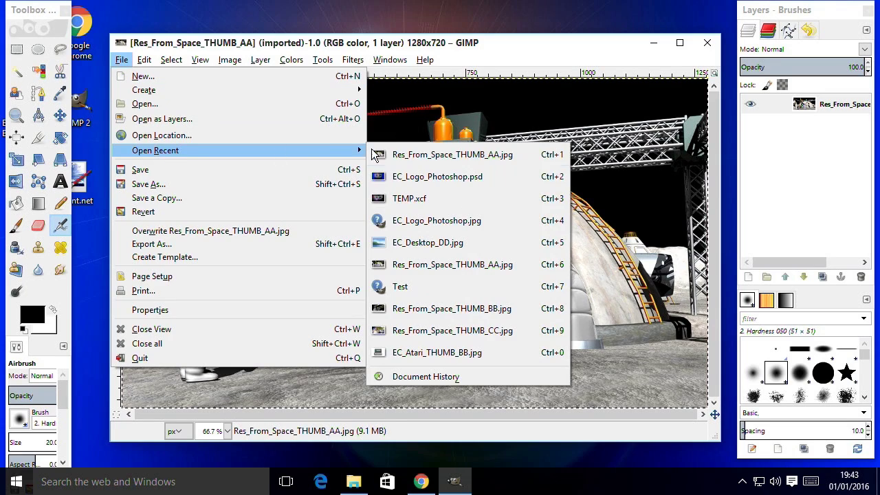
click(404, 177)
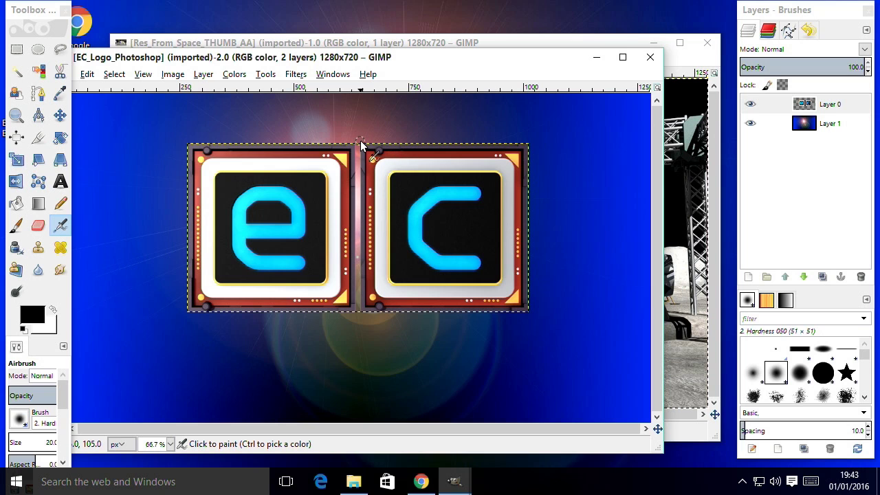
drag(465, 43, 485, 25)
click(116, 59)
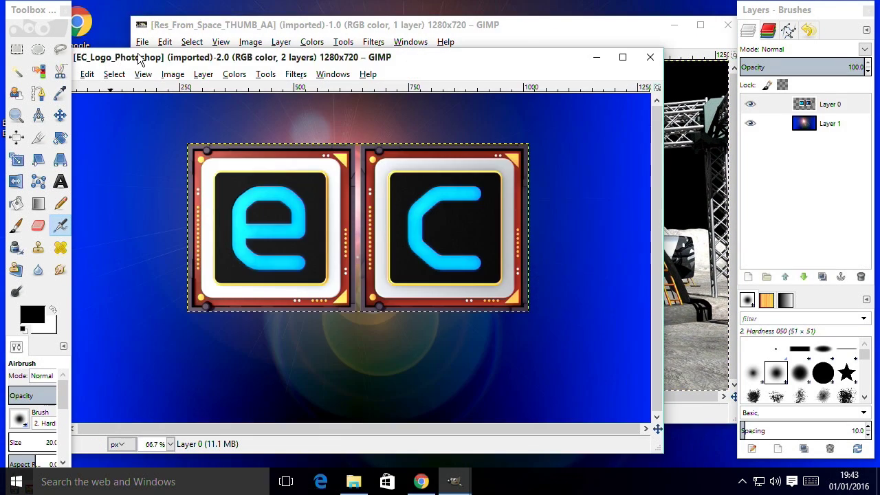
click(36, 13)
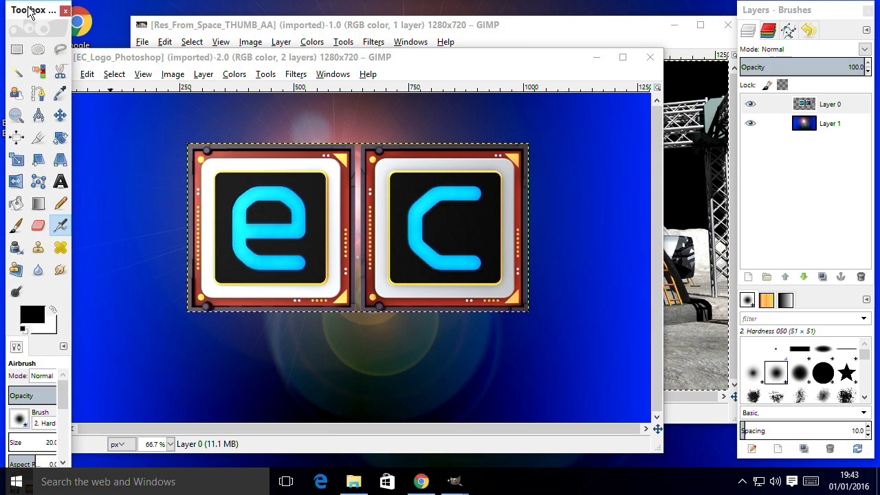
drag(29, 13, 36, 20)
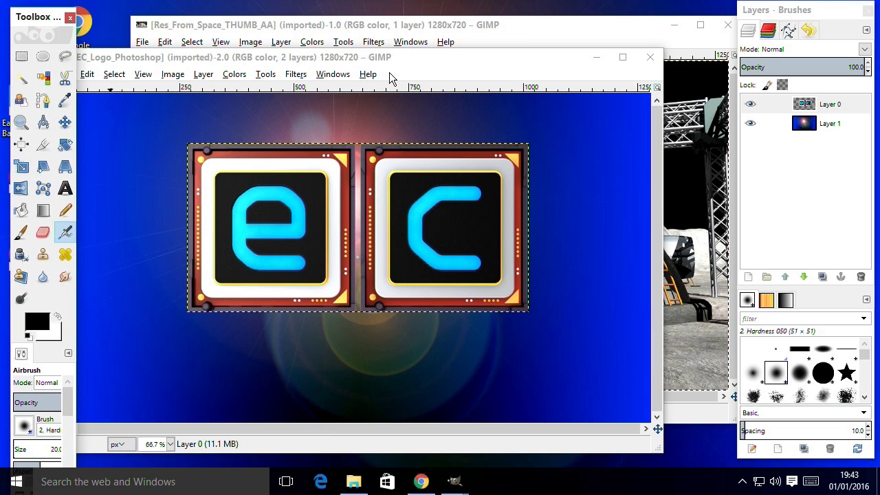
- Switch GIMP to Single-Window Mode and maximize the combined window
click(332, 74)
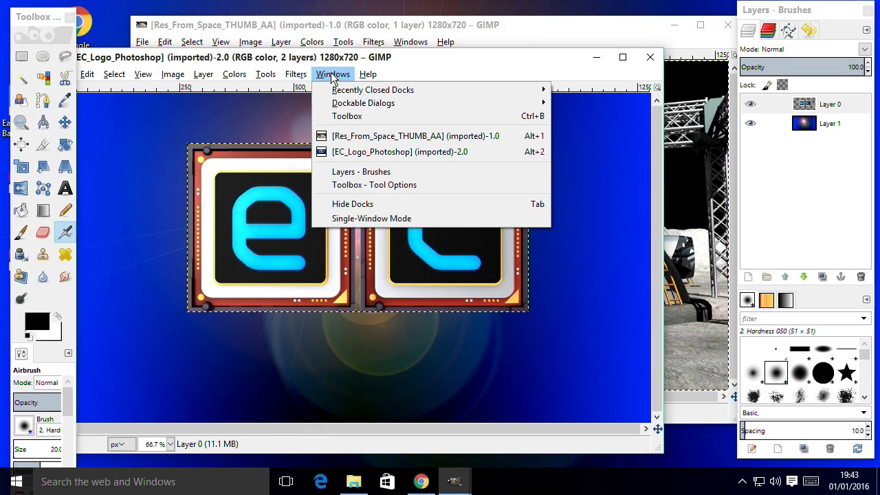
click(379, 218)
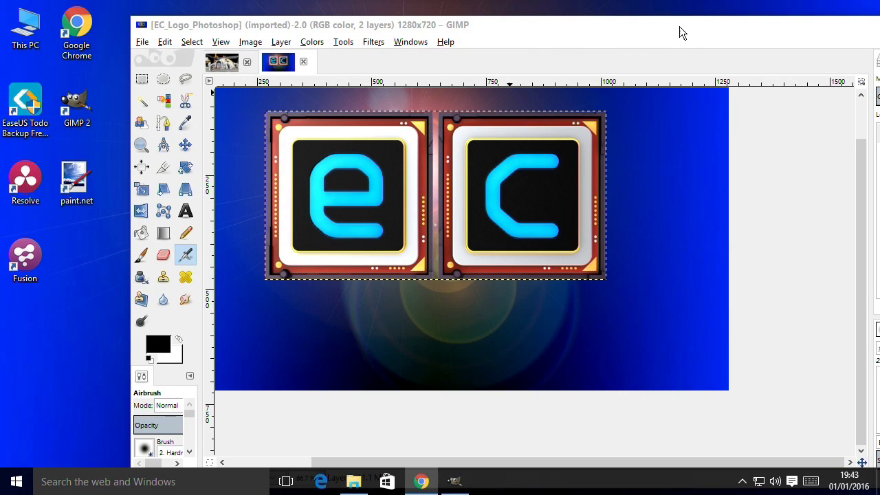
drag(680, 32, 545, 70)
click(775, 68)
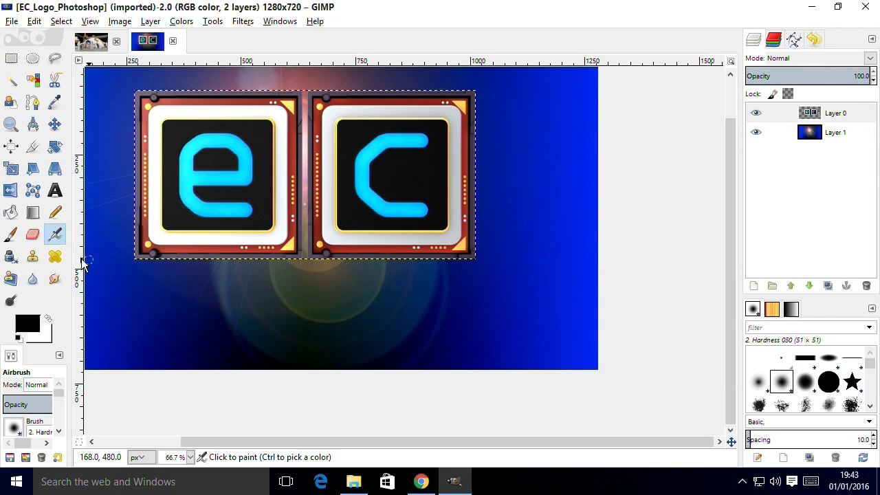
- Widen the toolbox pane, adjust the panels, and show the Res_From_Space image tab
drag(70, 258, 103, 268)
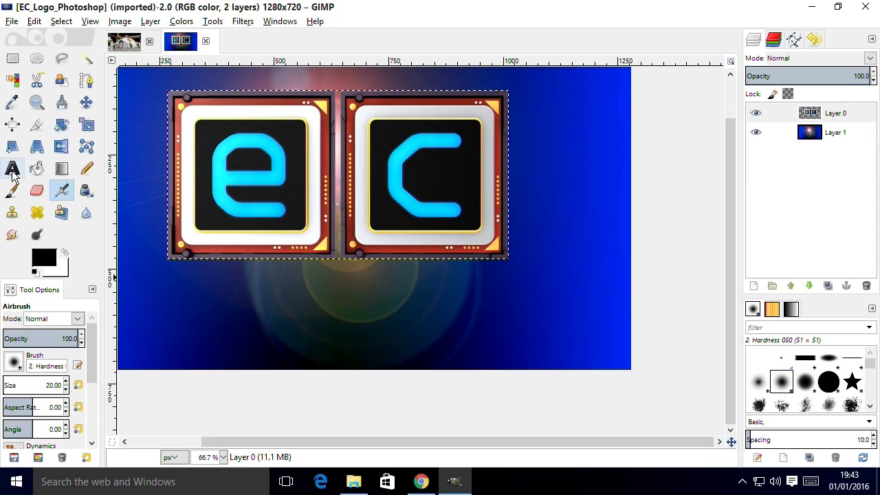
drag(285, 439, 218, 438)
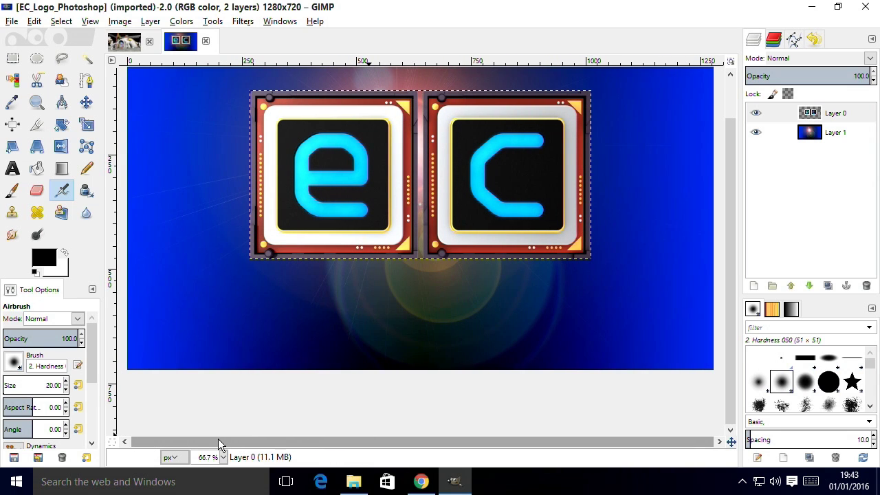
drag(733, 148, 731, 108)
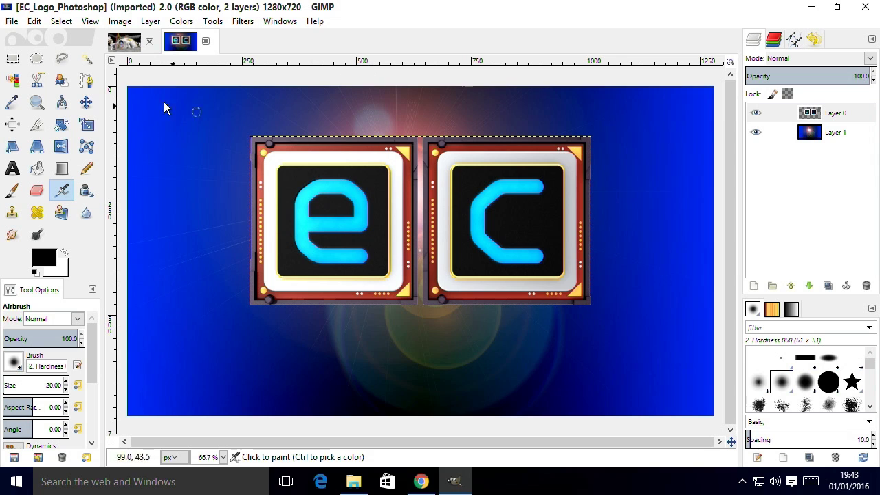
click(125, 44)
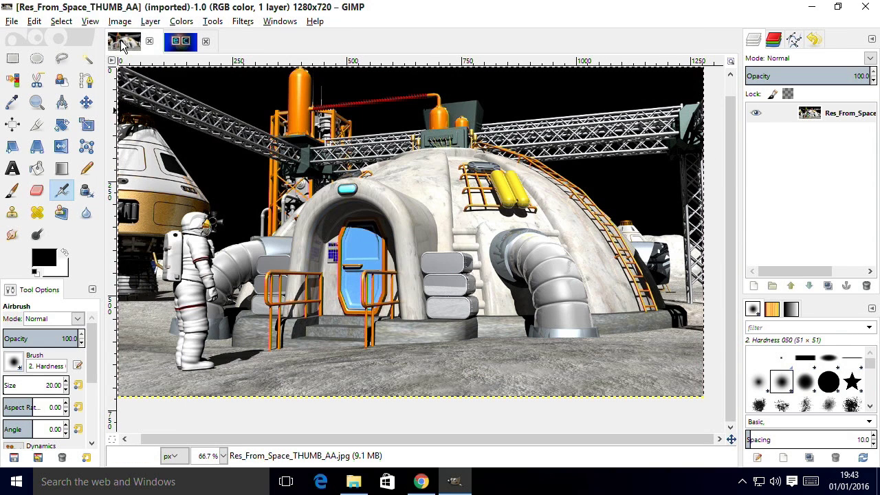
drag(333, 441, 323, 441)
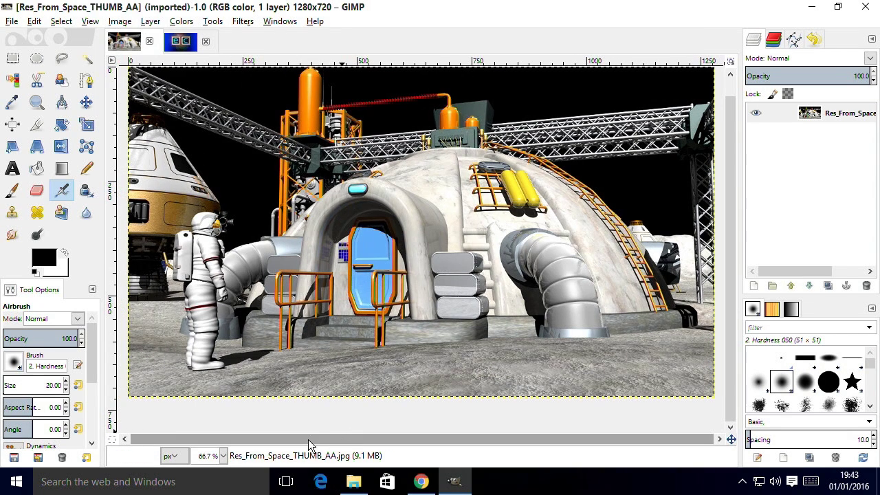
scroll(730, 138, up, 1)
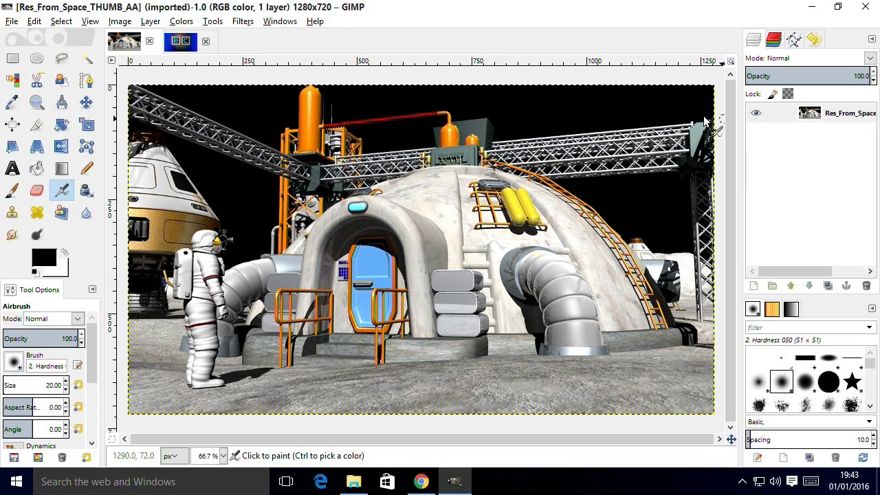
click(181, 43)
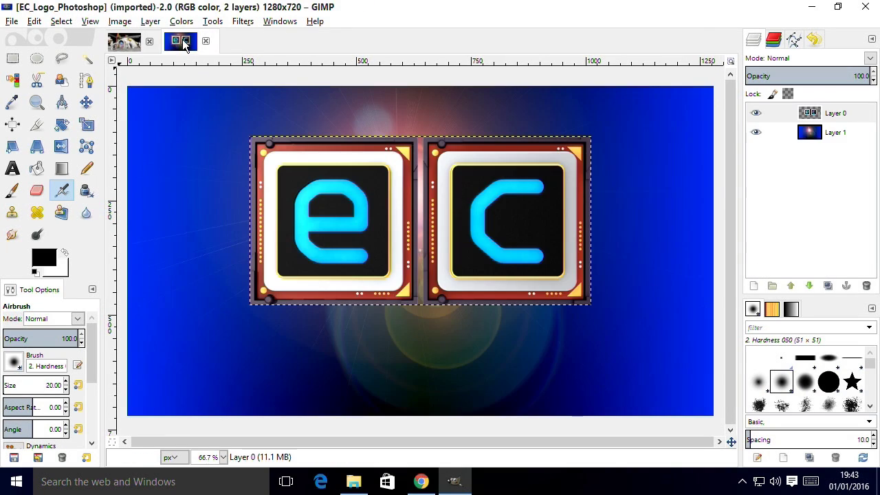
click(126, 41)
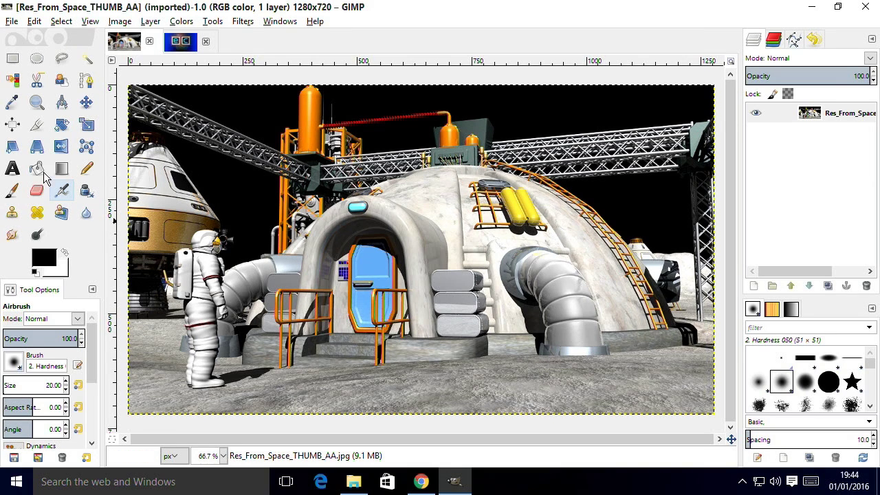
- Paint black brush strokes over the dome, door and astronaut
click(12, 196)
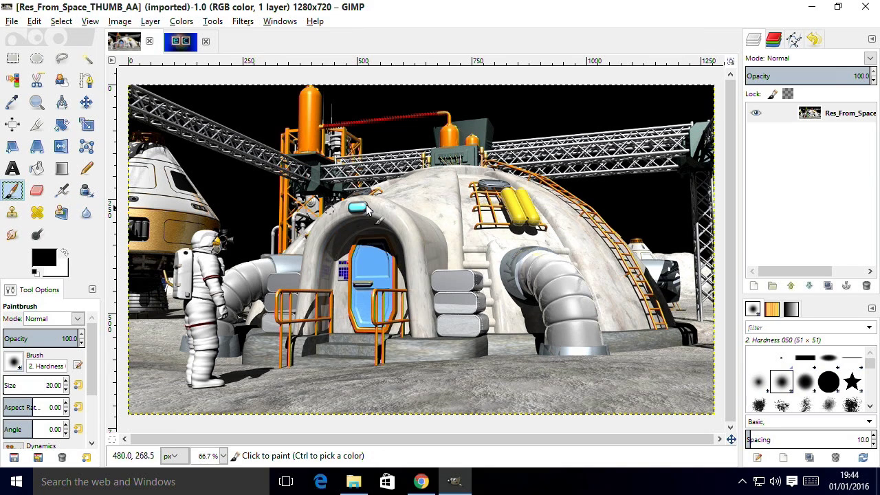
mouse_move(406, 206)
mouse_down()
mouse_move(447, 182)
mouse_move(369, 266)
mouse_move(440, 248)
mouse_move(295, 323)
mouse_up()
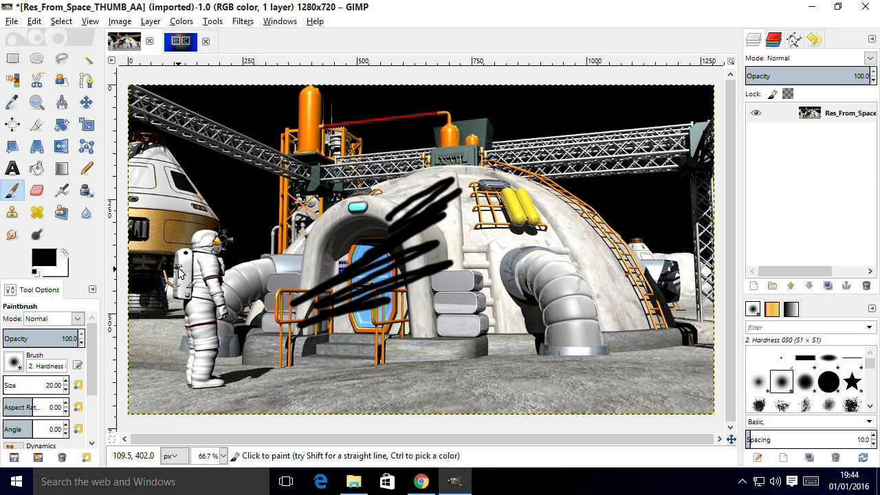
mouse_move(220, 247)
mouse_down()
mouse_move(172, 344)
mouse_move(234, 341)
mouse_up()
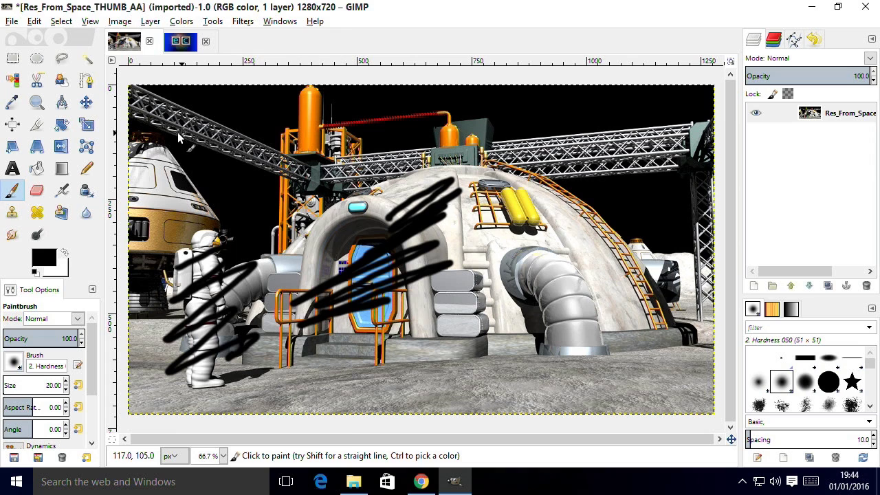
- Apply Brightness-Contrast with brightness 70 and lowered contrast
click(181, 21)
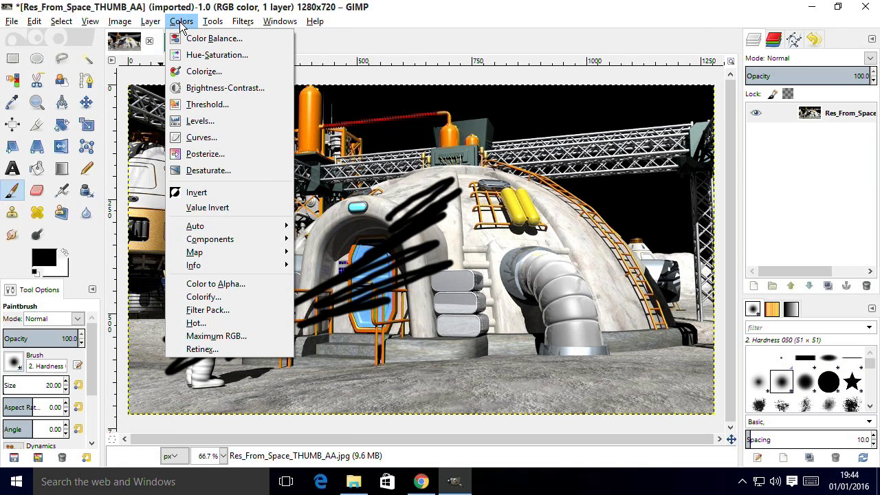
click(227, 88)
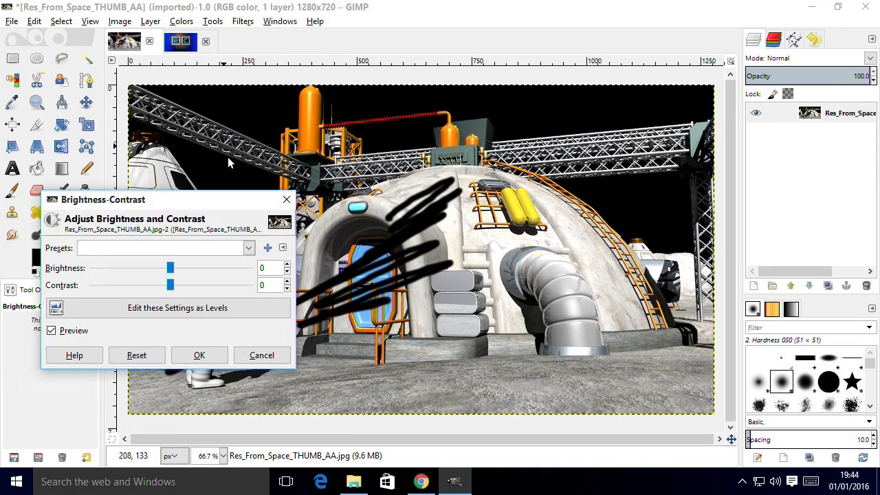
drag(172, 270, 151, 286)
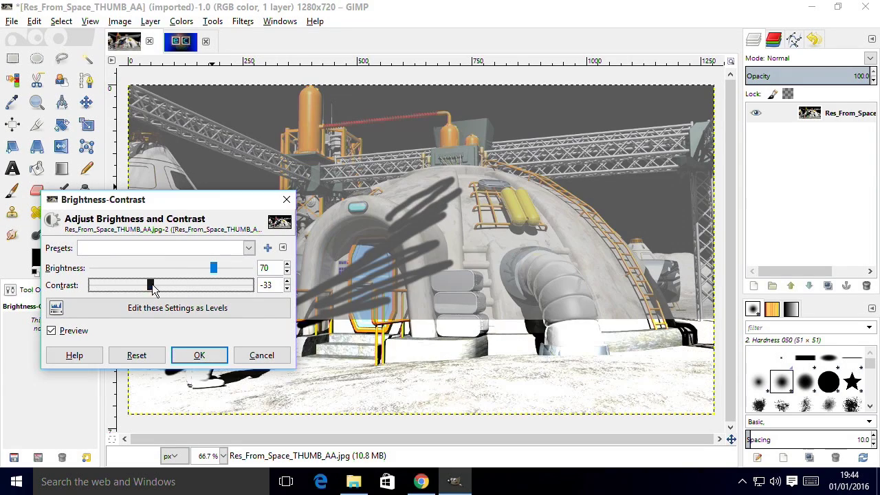
click(199, 355)
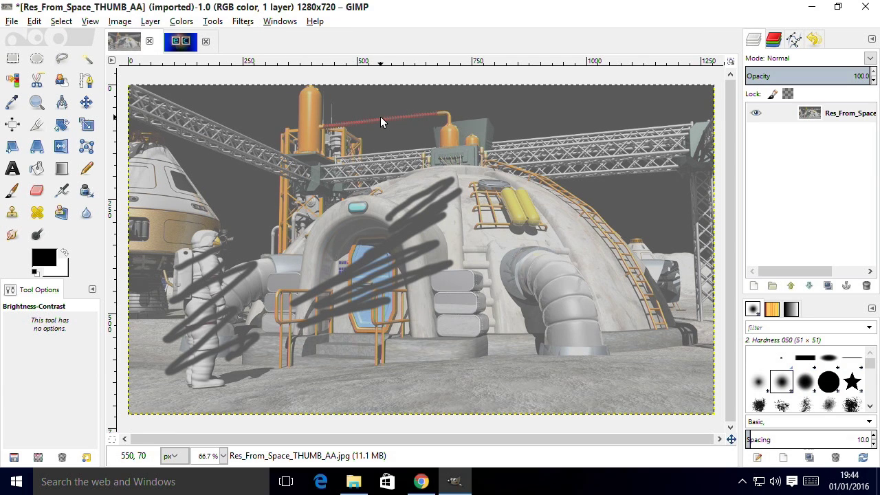
- Use Undo History to step back to the original Base Image state
click(813, 39)
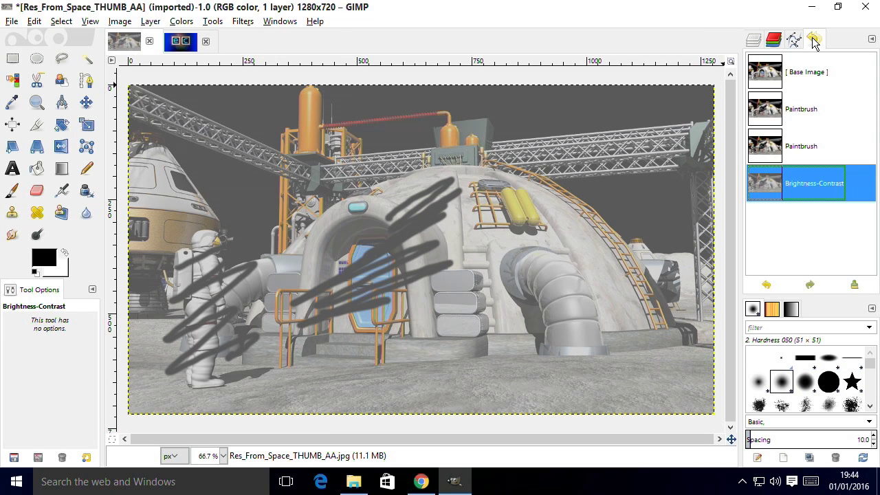
click(775, 118)
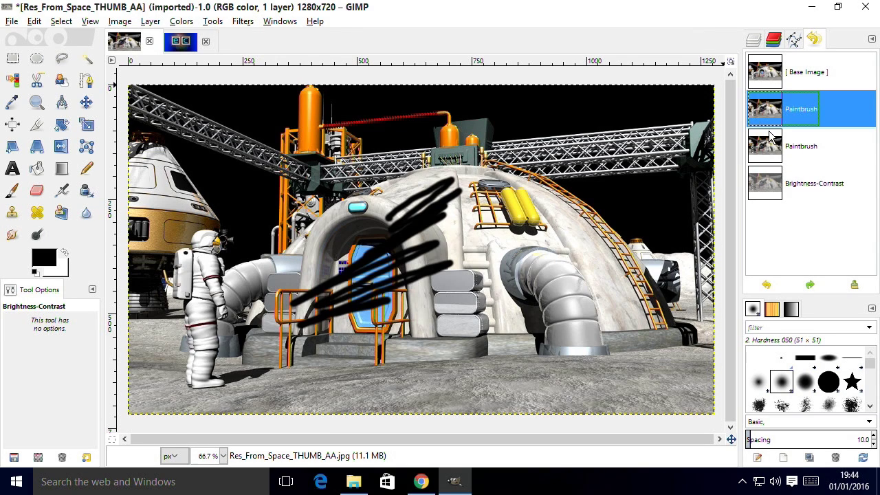
click(768, 150)
click(769, 83)
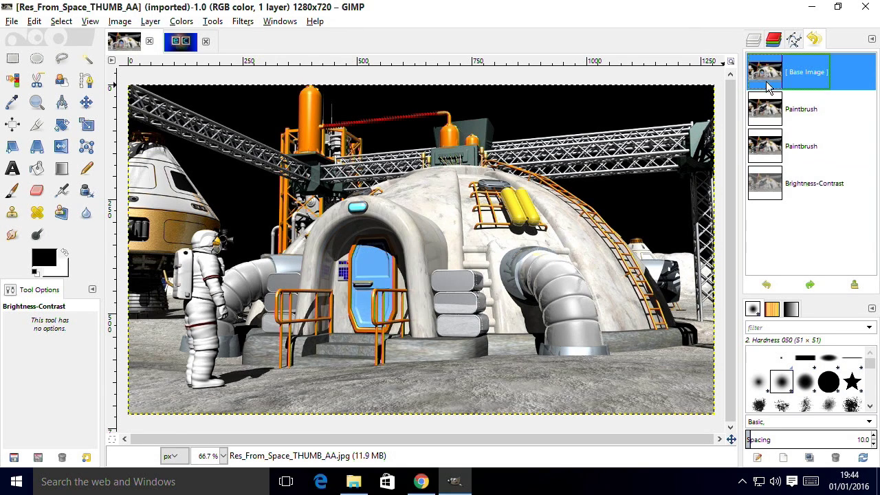
click(766, 114)
click(764, 79)
- In the EC logo's Layers list, toggle the ec logo and blue flare layers off and on again
click(182, 42)
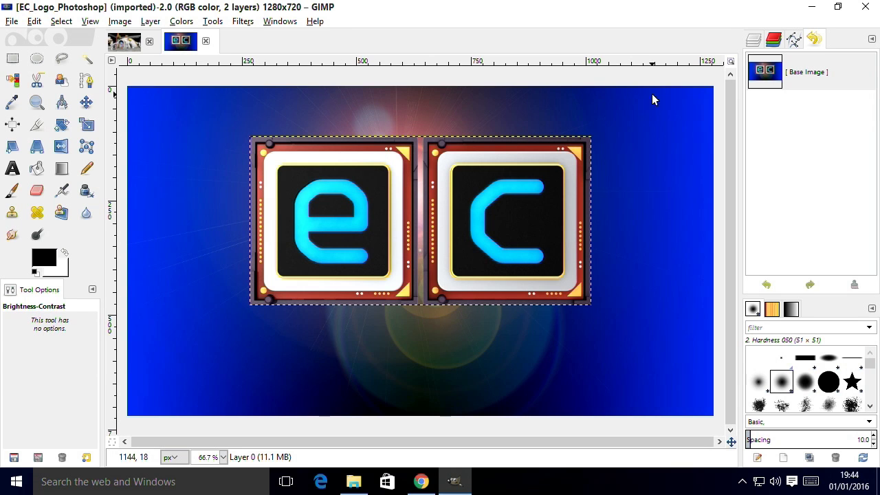
click(754, 40)
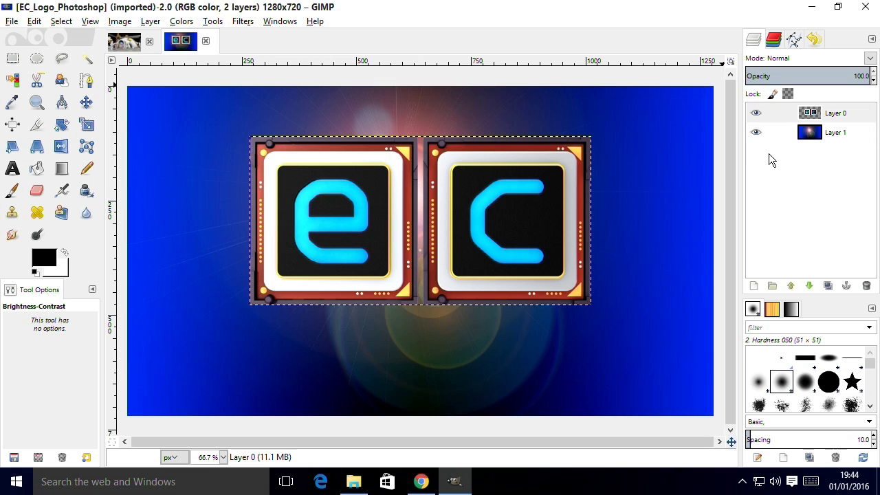
click(756, 113)
click(756, 113)
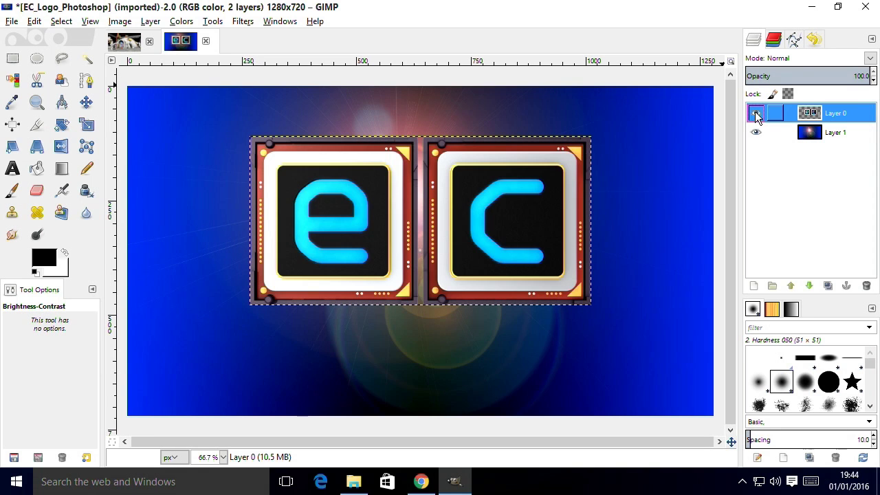
click(754, 131)
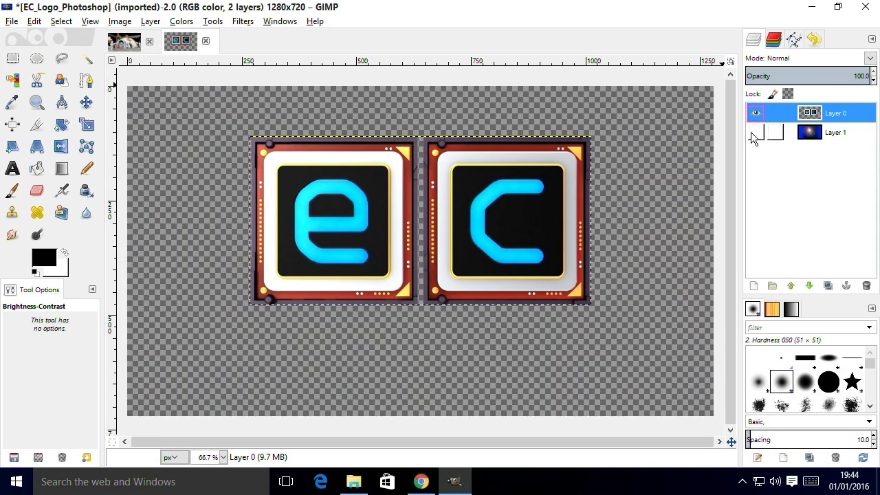
click(751, 132)
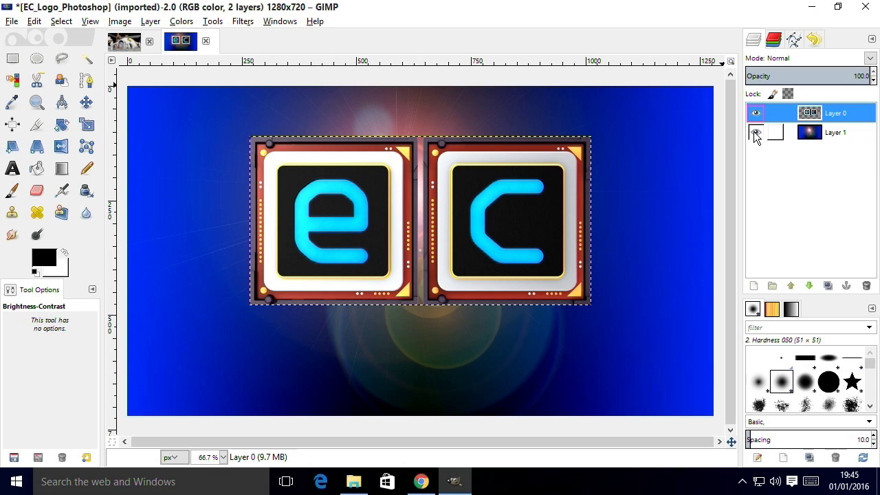
- Create a new transparent layer and move it below Layer 0
click(754, 285)
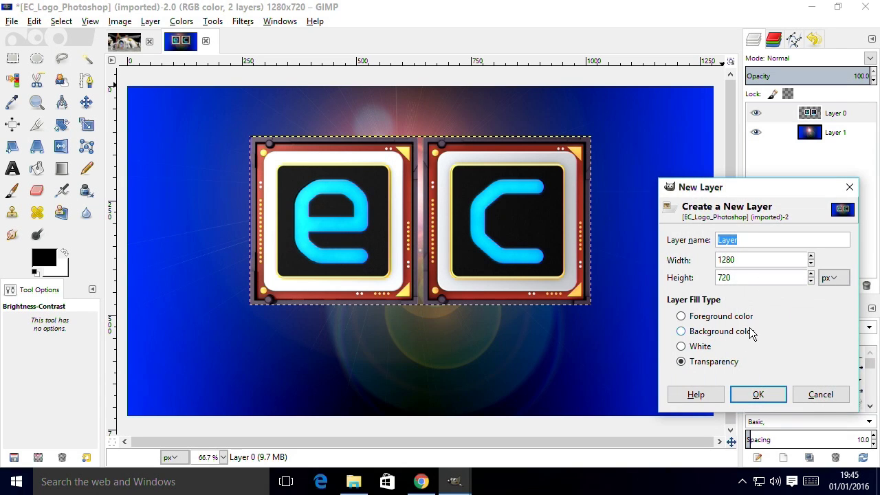
click(758, 394)
drag(787, 113, 782, 142)
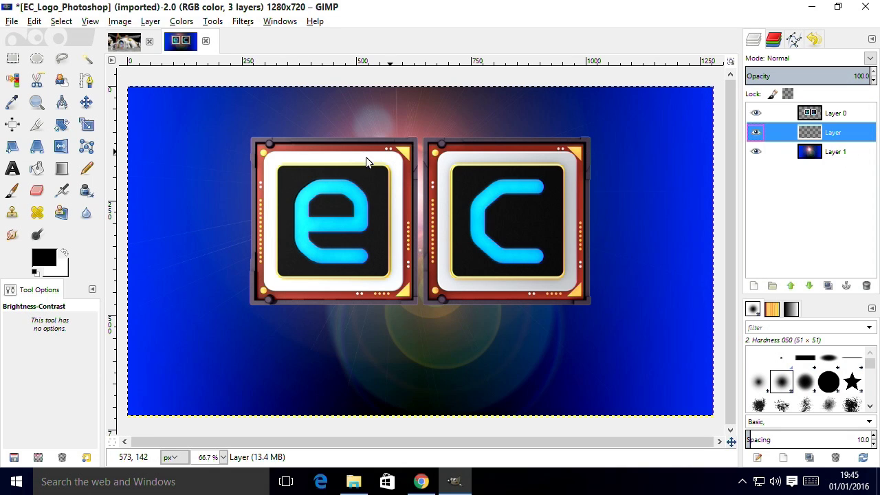
- Fill the new layer with black using Bucket Fill and check its visibility
click(37, 168)
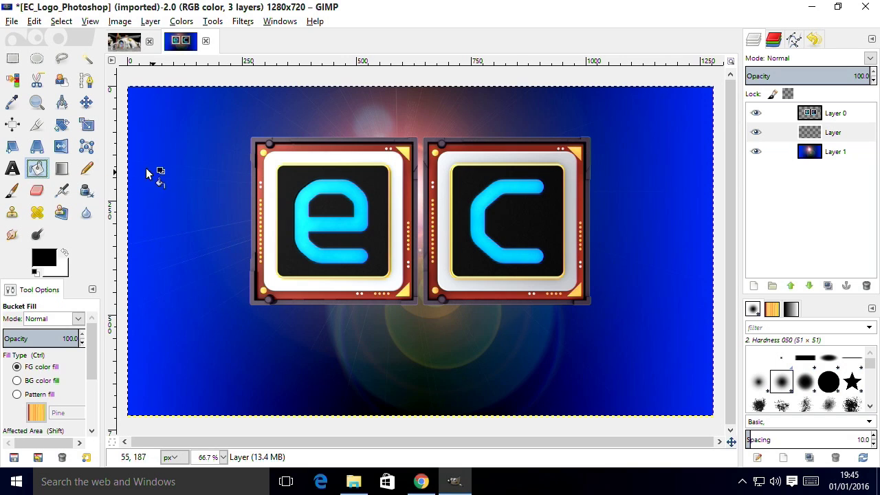
click(199, 194)
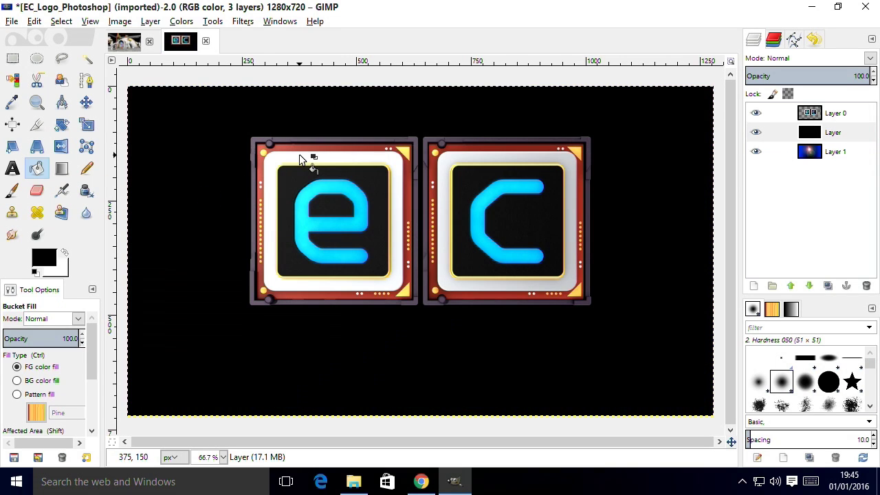
click(756, 133)
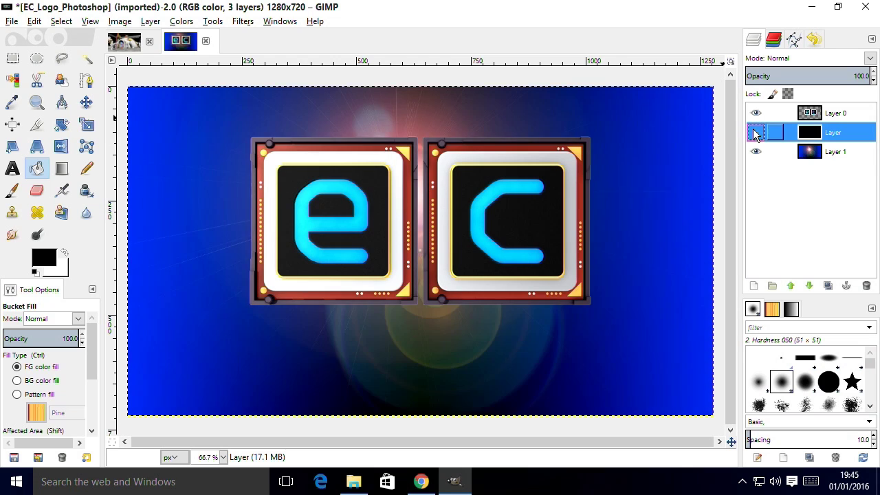
click(756, 133)
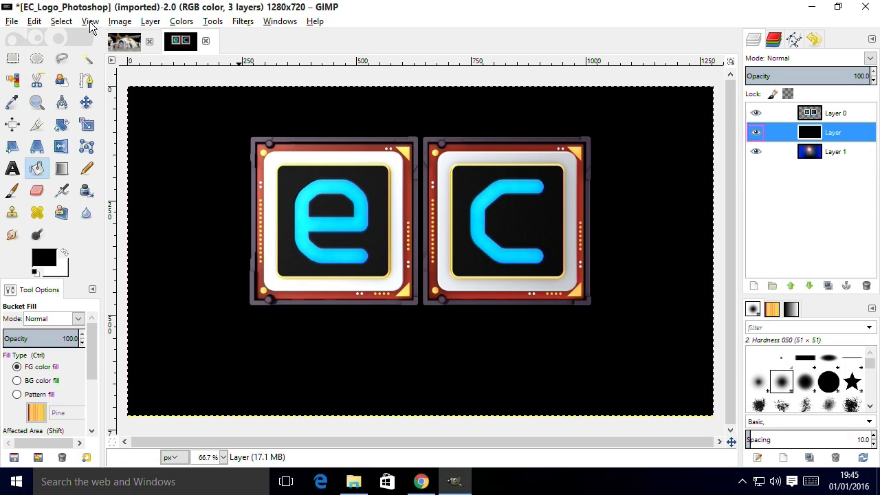
- Browse the menus, then hide the ec logo layer
click(34, 21)
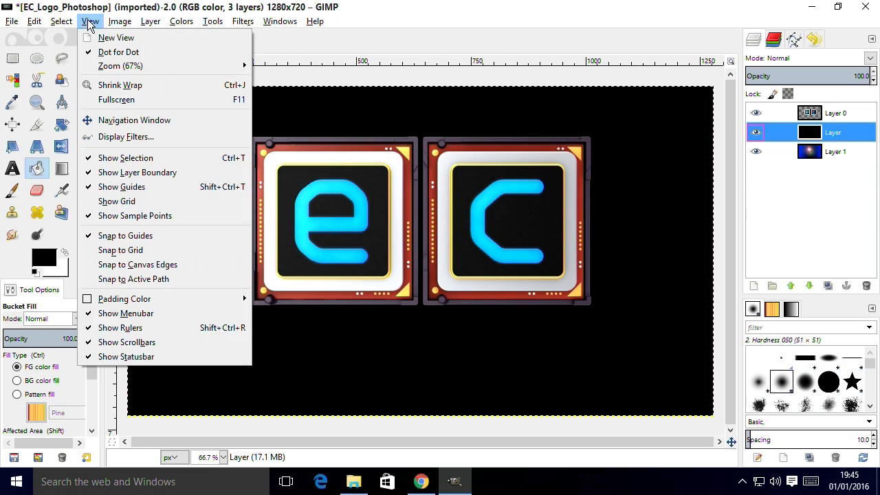
mouse_move(113, 23)
mouse_move(211, 23)
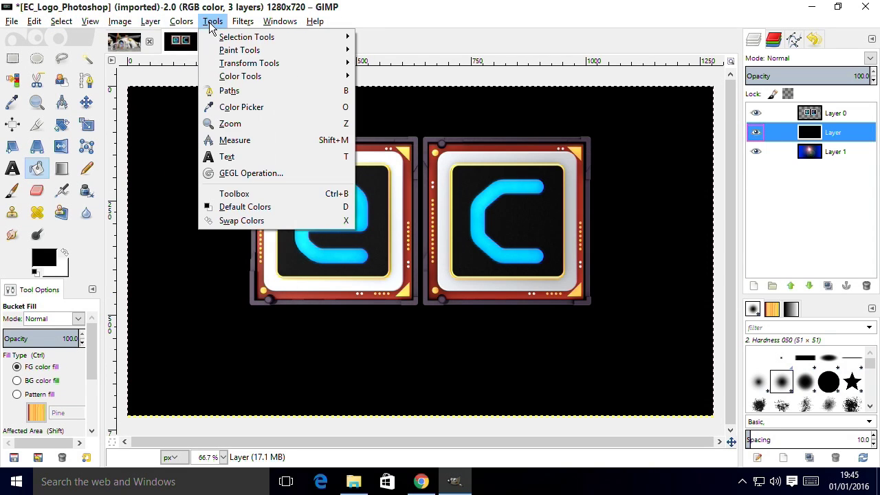
mouse_move(245, 25)
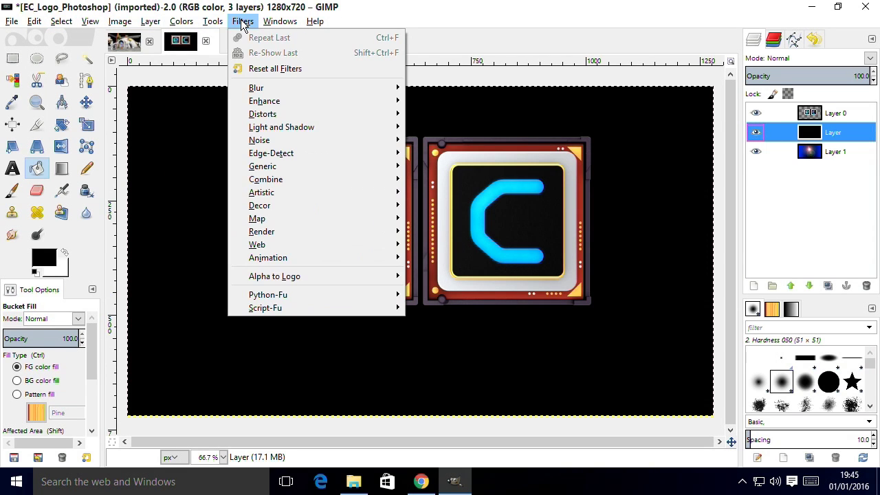
mouse_move(279, 21)
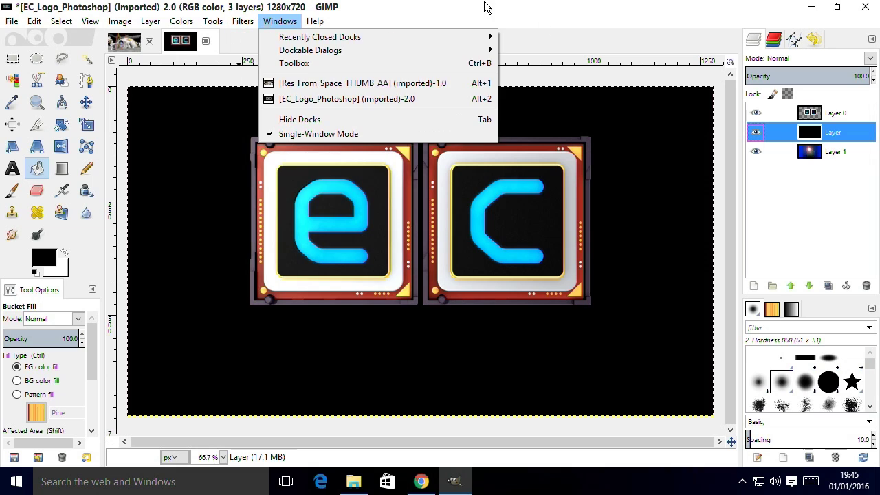
click(757, 115)
click(757, 114)
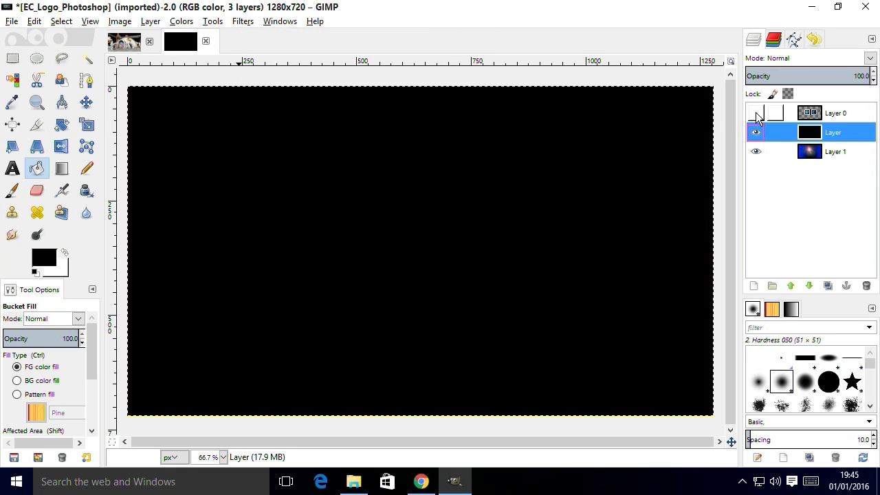
- Render a Lens Flare centred at 236, 192 on the black layer
click(243, 22)
mouse_move(286, 133)
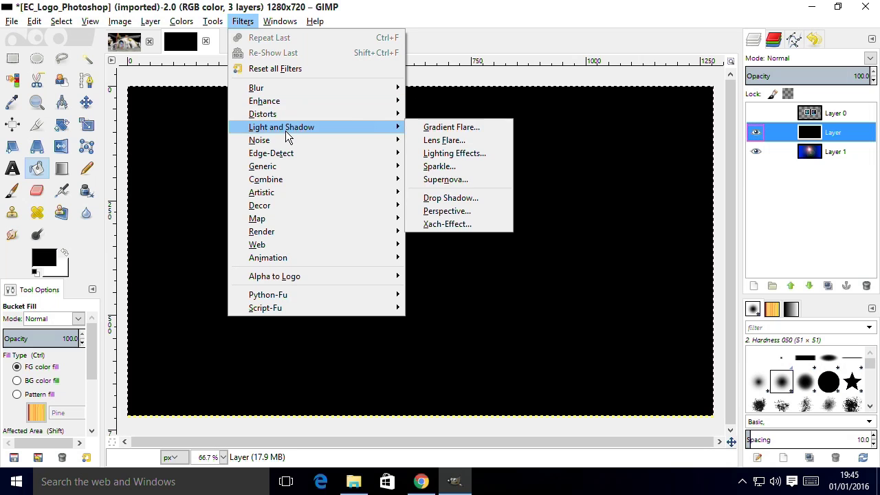
click(436, 141)
drag(370, 169, 382, 176)
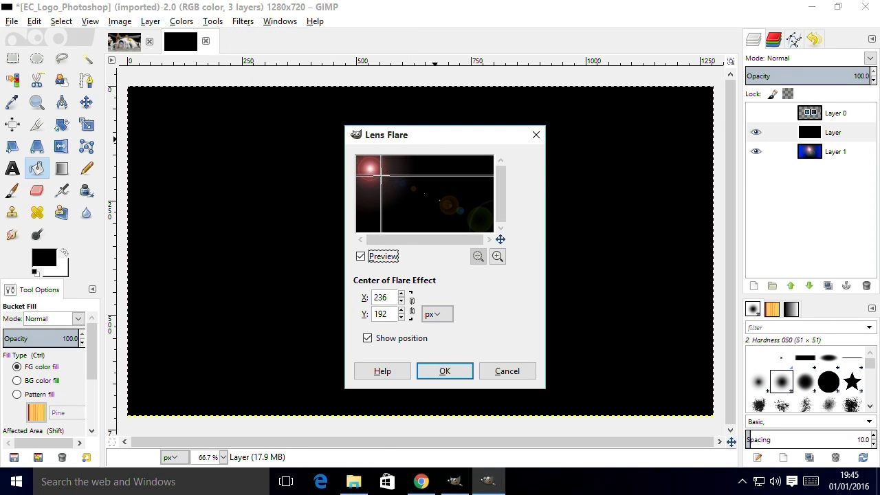
click(447, 373)
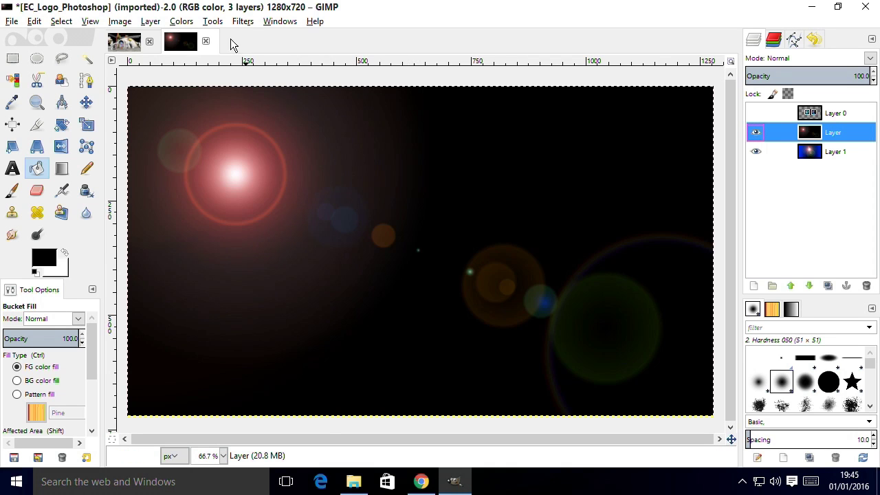
click(240, 21)
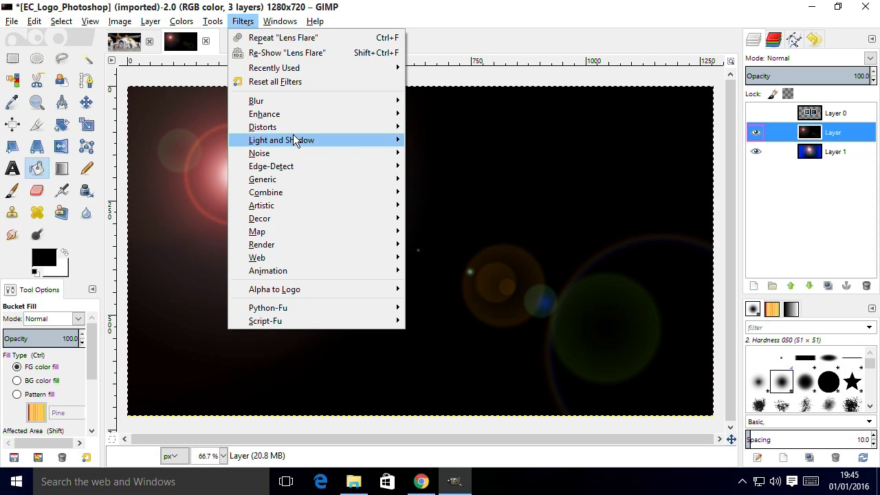
- Render a Hidden_Planet gradient flare with radius 265.8, centred left and lower
mouse_move(399, 140)
click(447, 141)
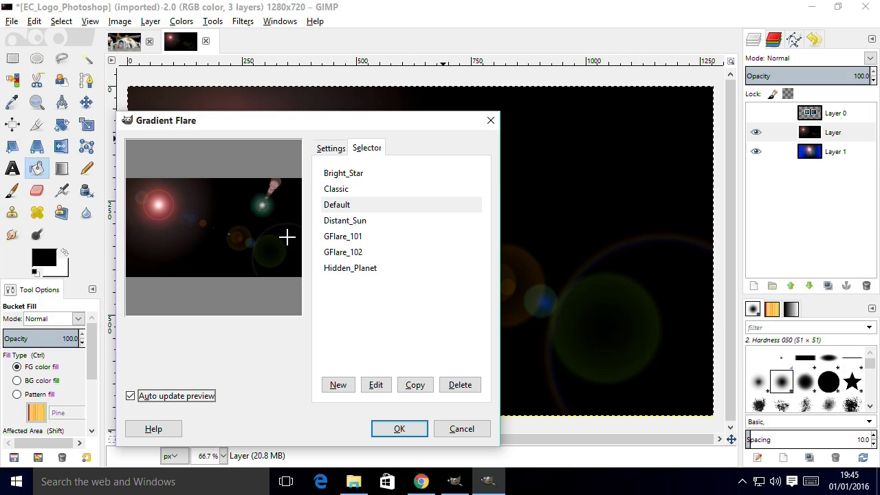
click(330, 148)
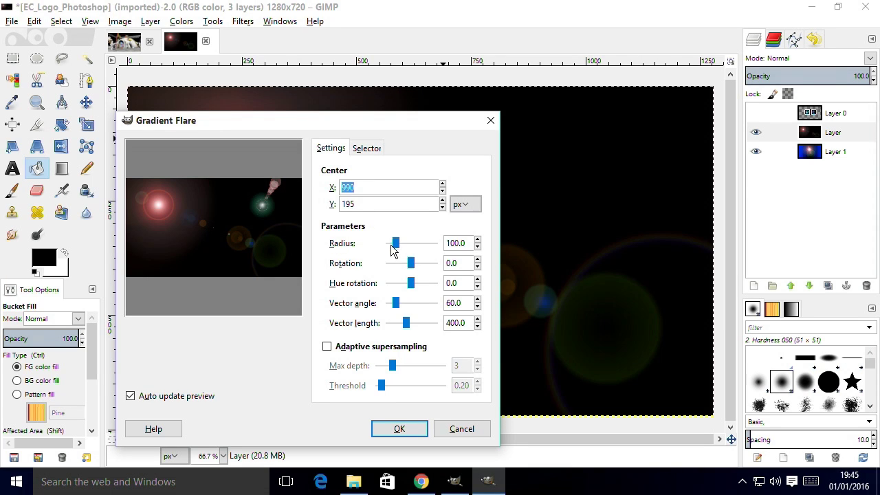
drag(396, 243, 406, 244)
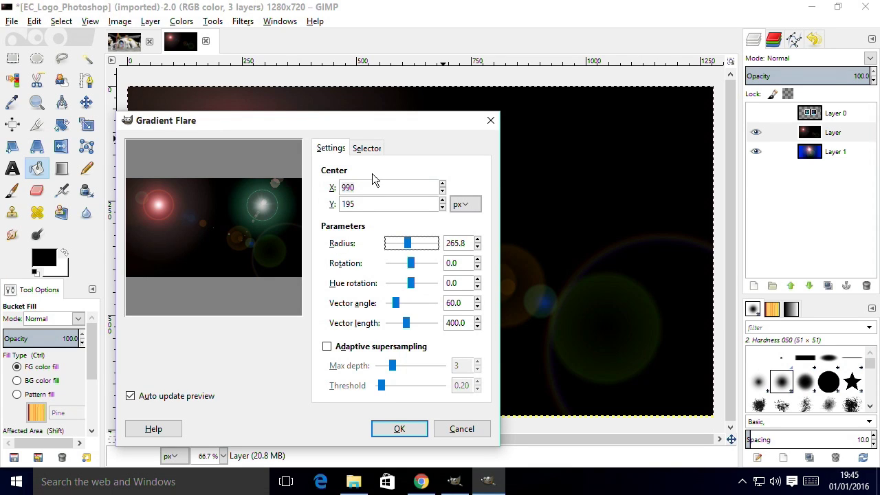
click(366, 148)
click(349, 268)
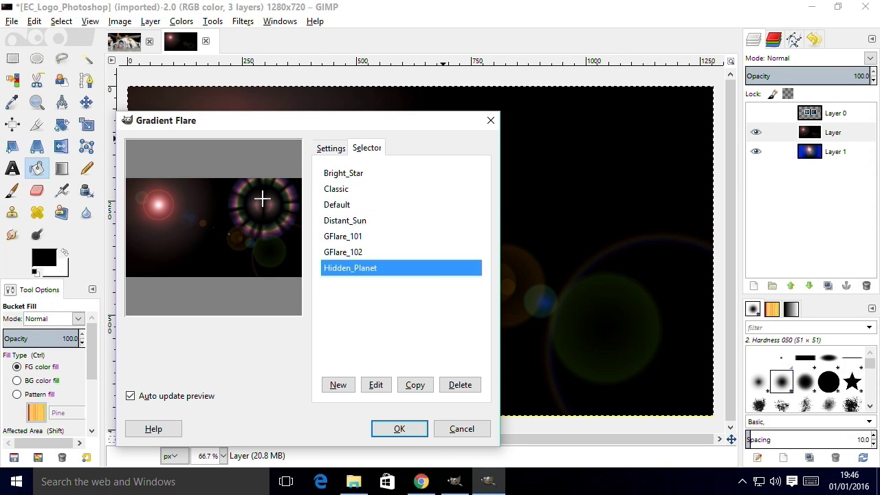
drag(262, 199, 255, 222)
click(401, 428)
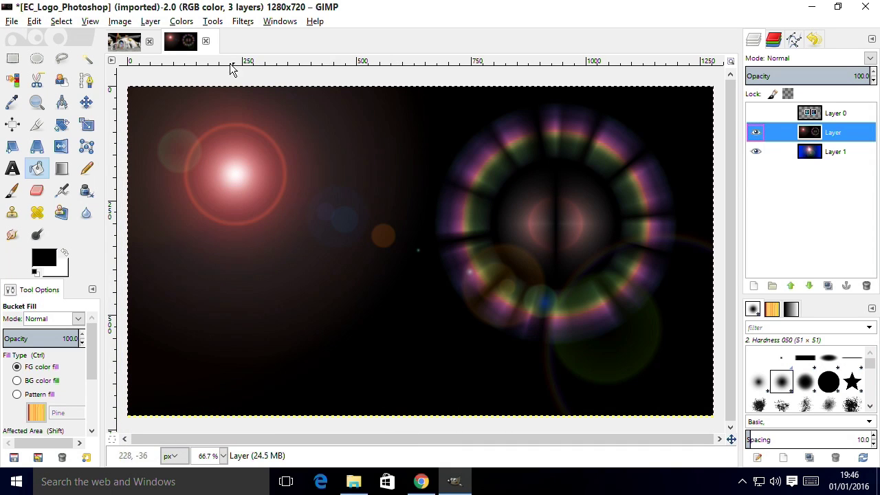
- Add a second gradient flare using the GFlare_101 preset
click(241, 22)
mouse_move(307, 138)
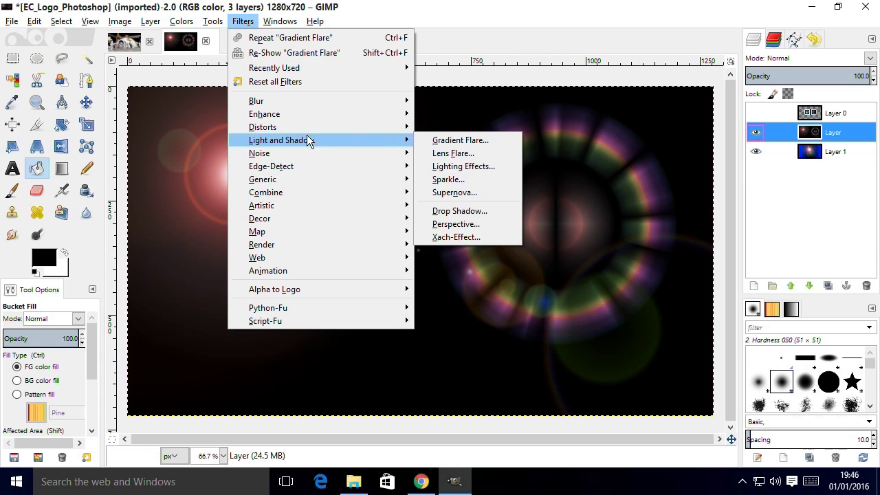
click(434, 140)
click(248, 130)
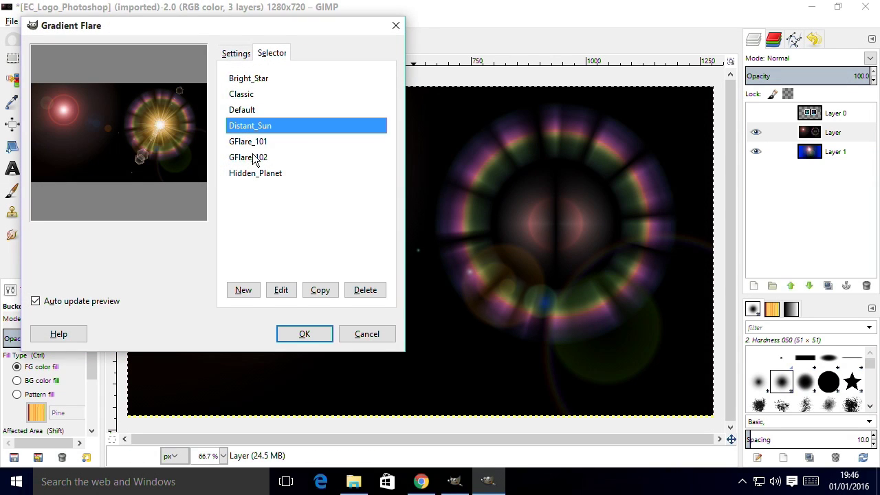
click(257, 160)
click(249, 141)
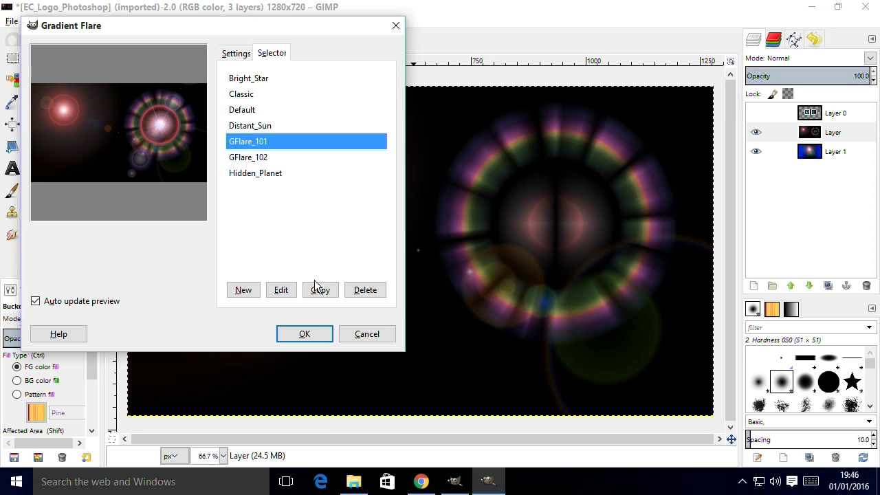
click(309, 332)
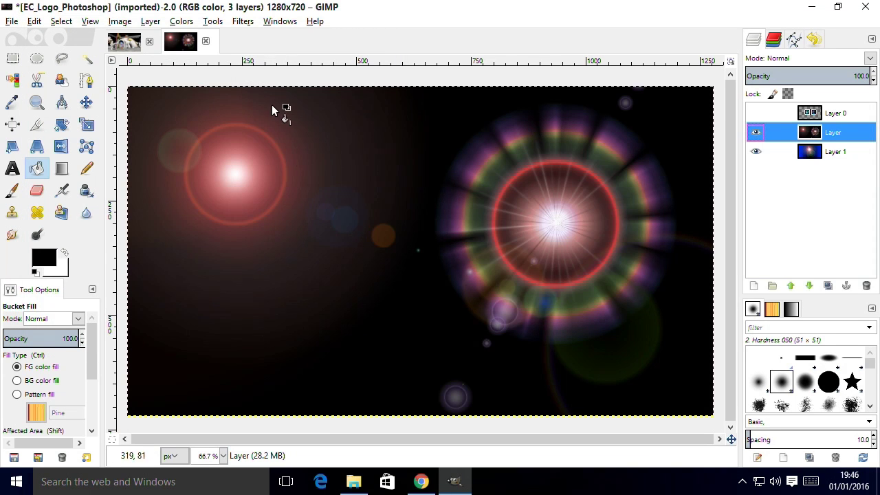
click(242, 22)
mouse_move(284, 142)
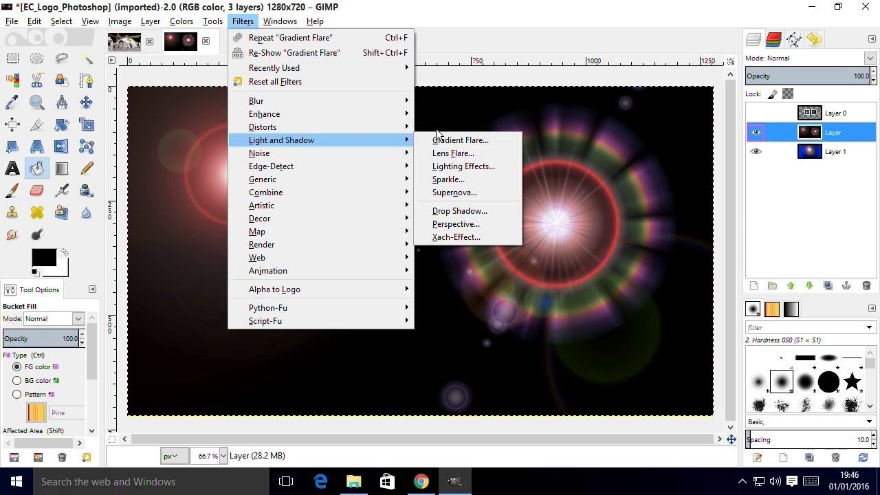
- Render a Supernova centred at 358, 514 with random hue 48 and radius 40
click(437, 192)
click(392, 170)
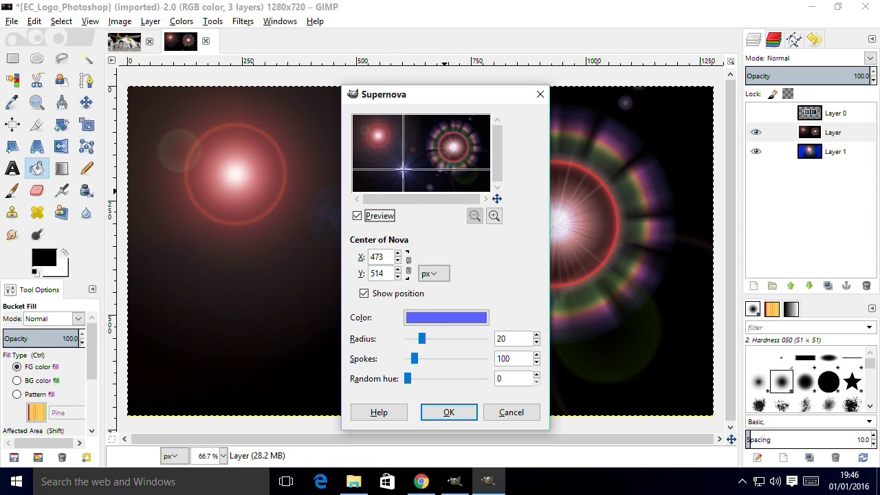
click(393, 173)
click(391, 169)
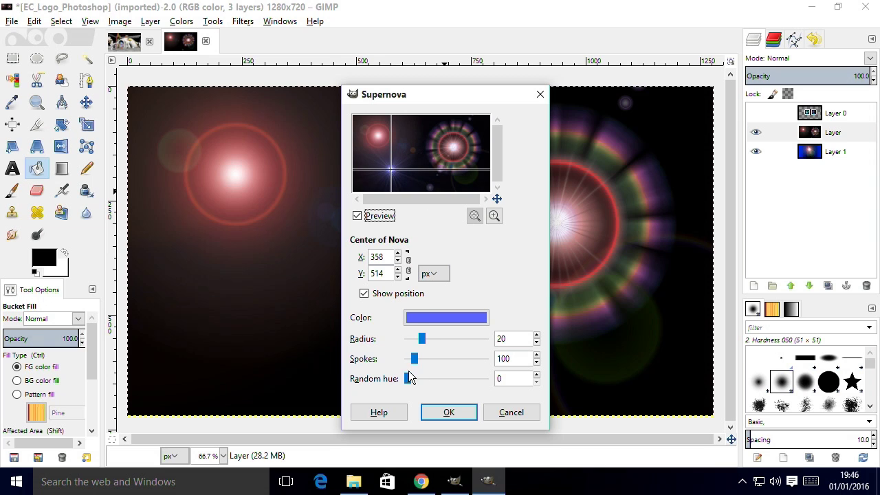
drag(410, 383, 417, 380)
drag(422, 338, 438, 340)
click(447, 413)
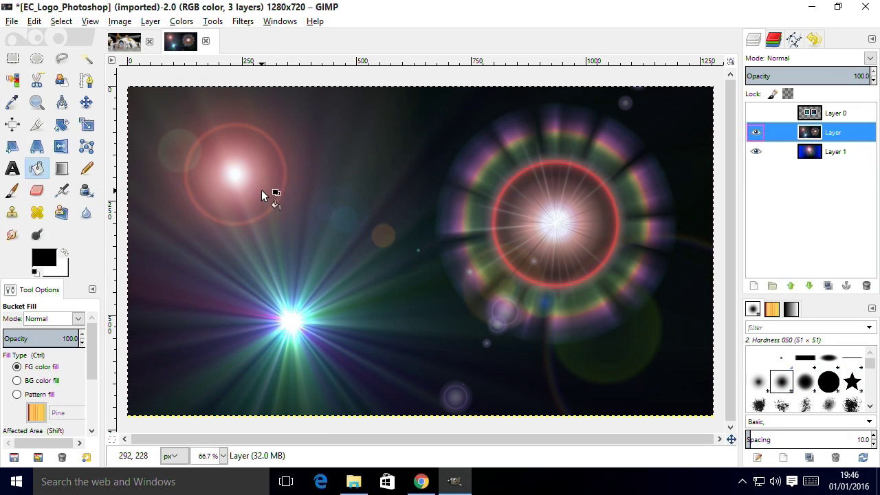
- Apply Levels 11 / 1.05 / 226 to the flare layer, then make Layer 0's ec logo visible
click(147, 25)
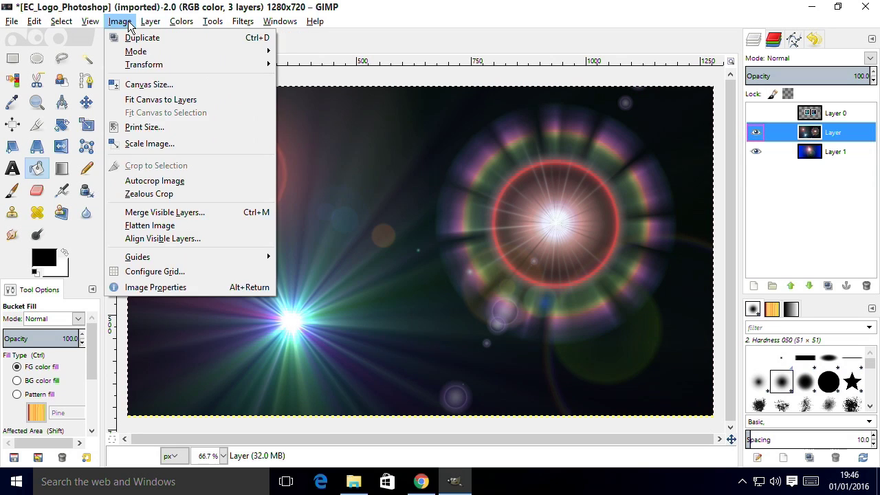
mouse_move(182, 21)
click(195, 120)
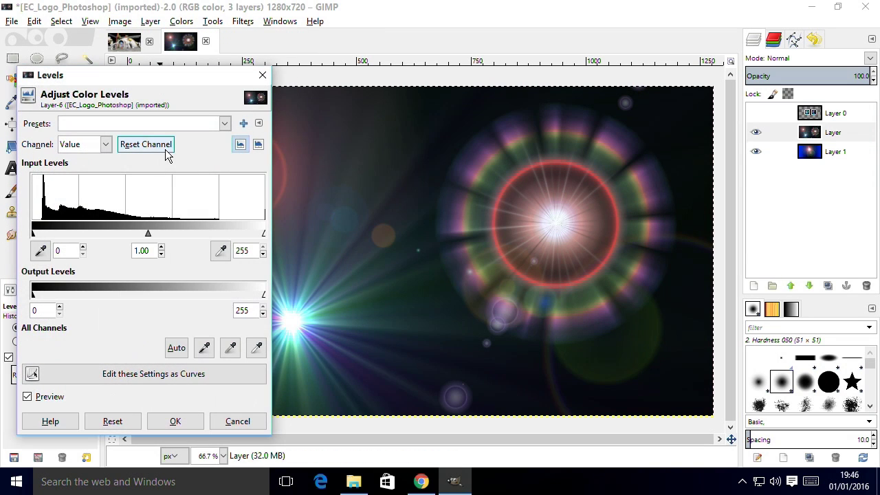
drag(38, 231, 42, 233)
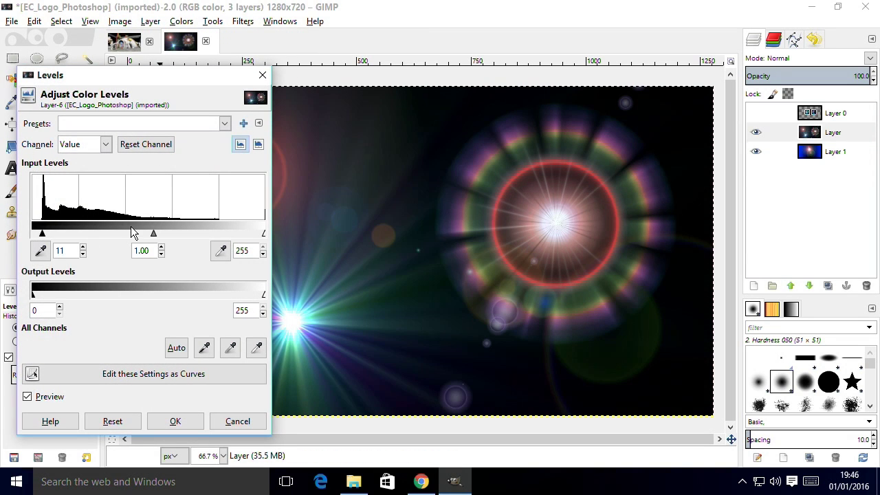
mouse_move(153, 234)
mouse_down()
mouse_move(142, 235)
mouse_move(150, 236)
mouse_up()
drag(264, 234, 238, 234)
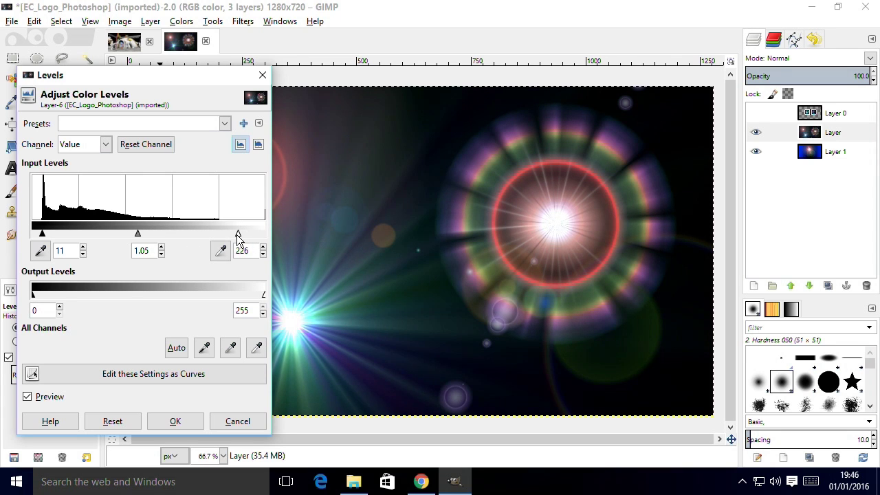
click(177, 420)
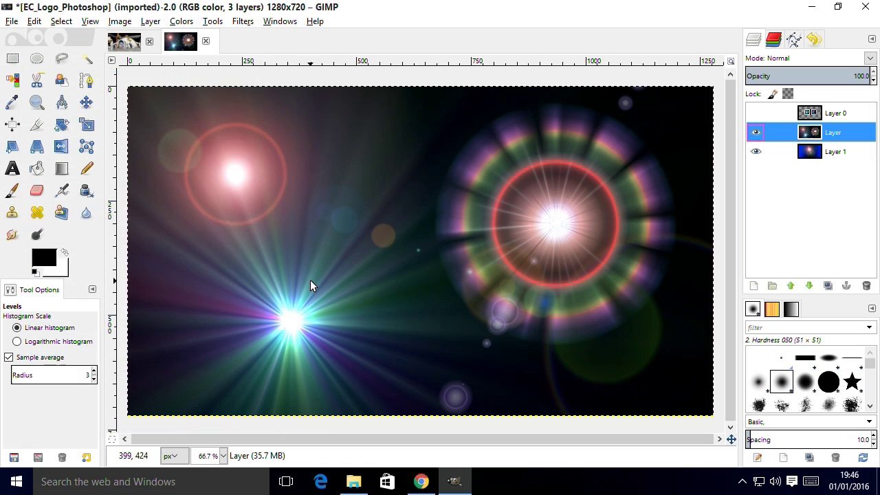
click(756, 112)
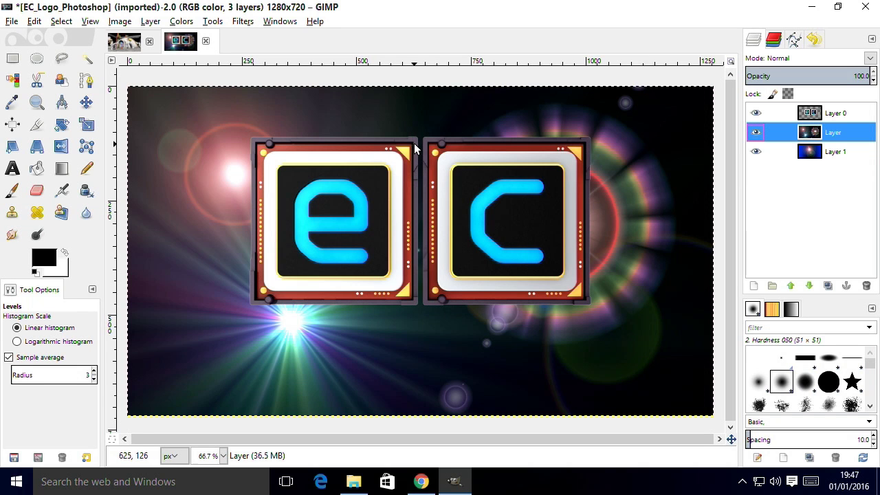
click(13, 22)
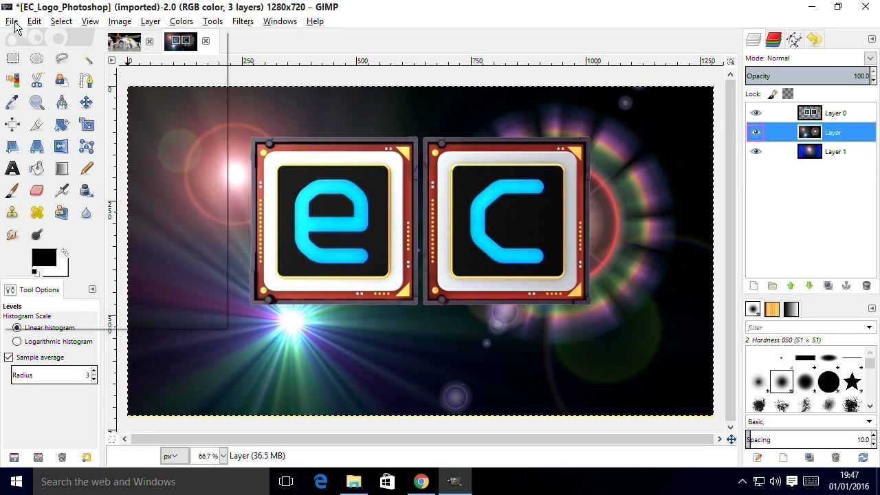
click(48, 145)
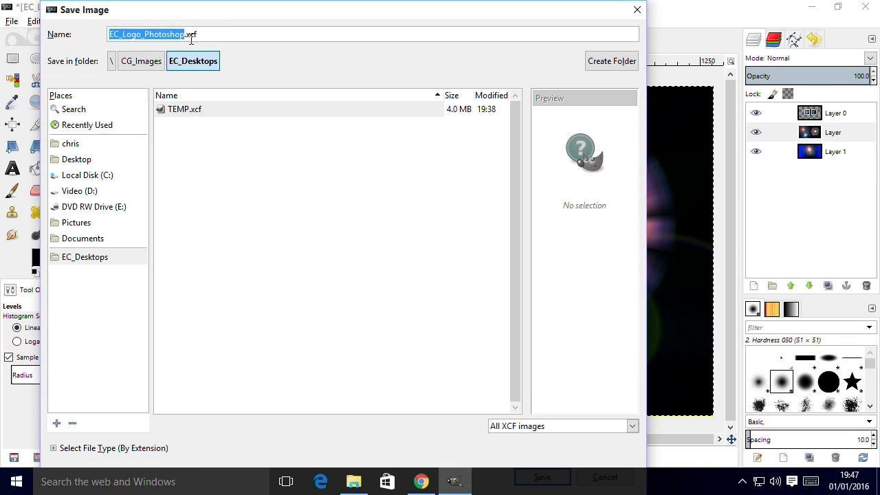
drag(198, 35, 187, 41)
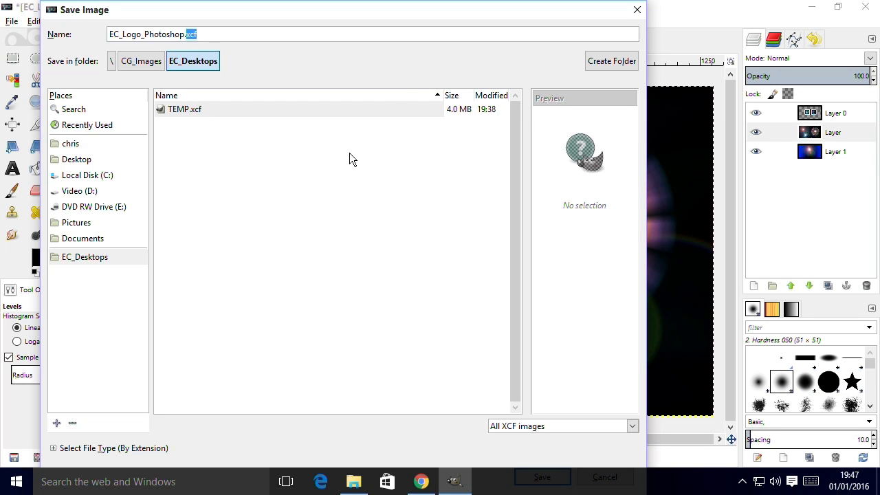
- Close the save window without saving and start File > Export As with the file-type list shown
click(636, 11)
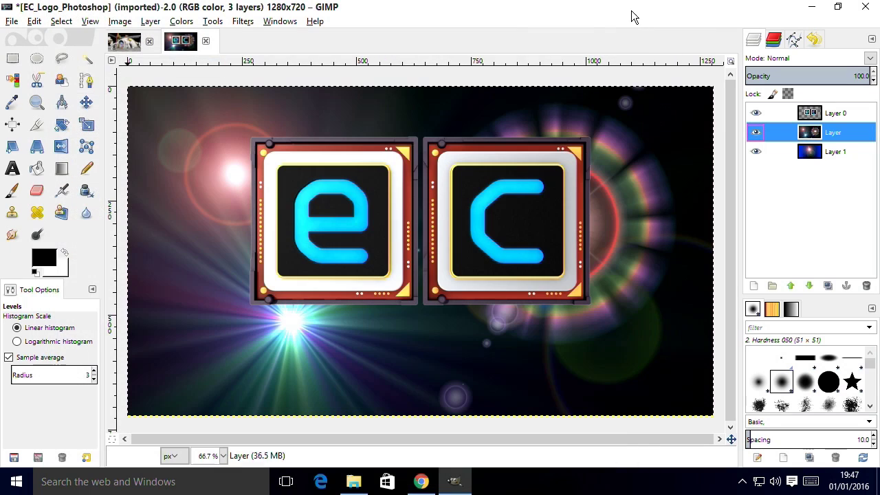
click(12, 21)
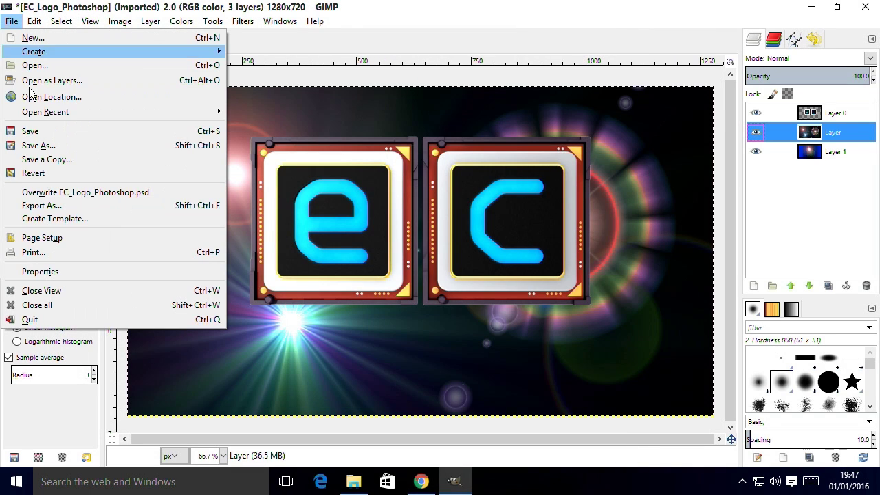
click(43, 205)
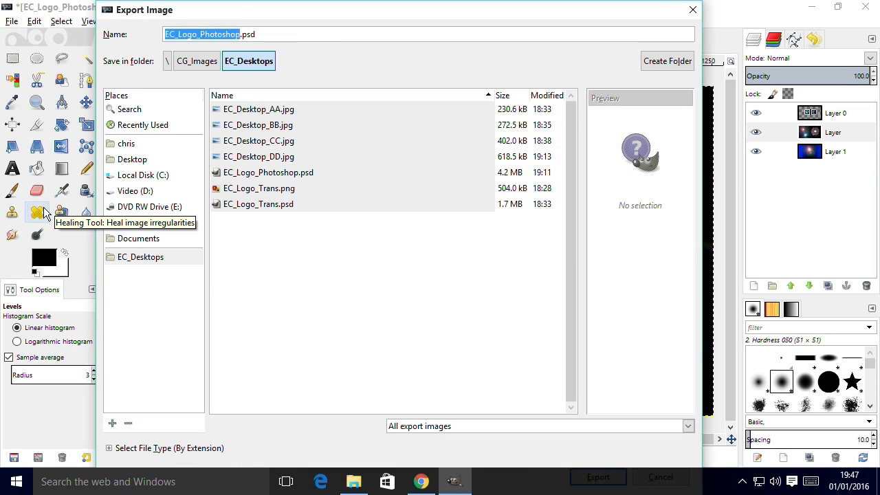
click(115, 451)
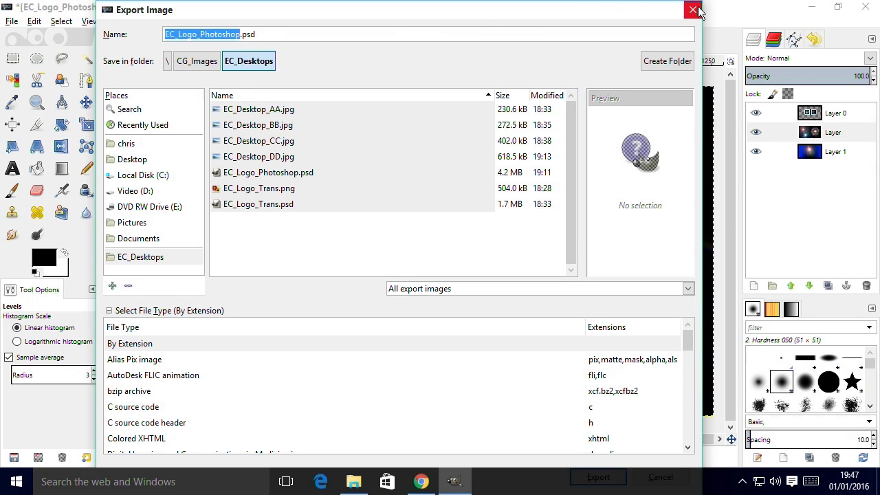
drag(698, 5, 633, 11)
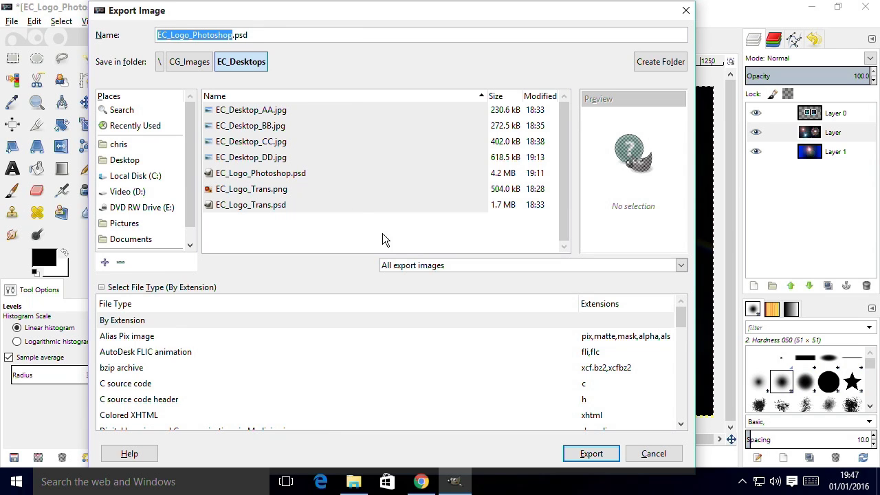
- Export as JPEG image EC_Logo_Photoshop.jpg at quality 95
click(152, 401)
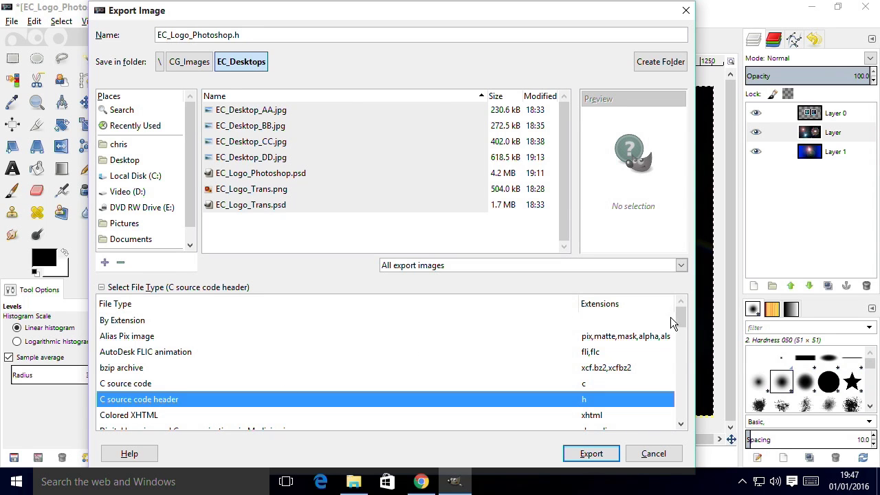
drag(683, 320, 677, 355)
click(137, 368)
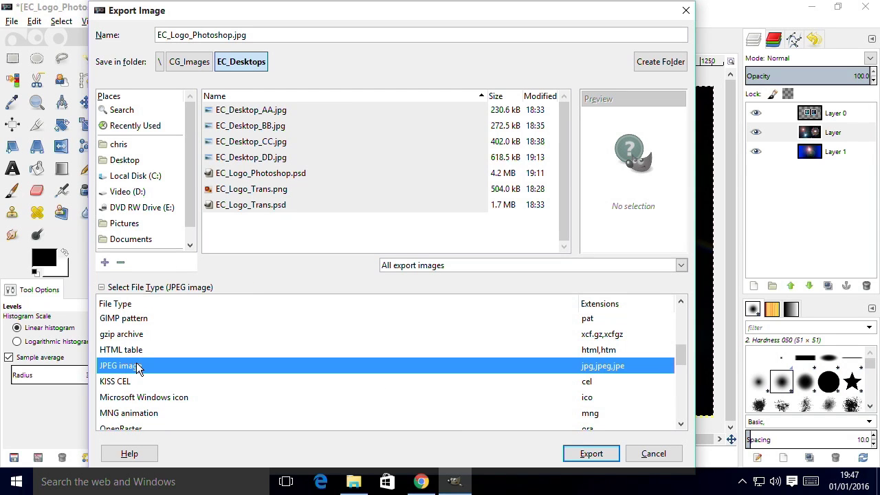
click(586, 457)
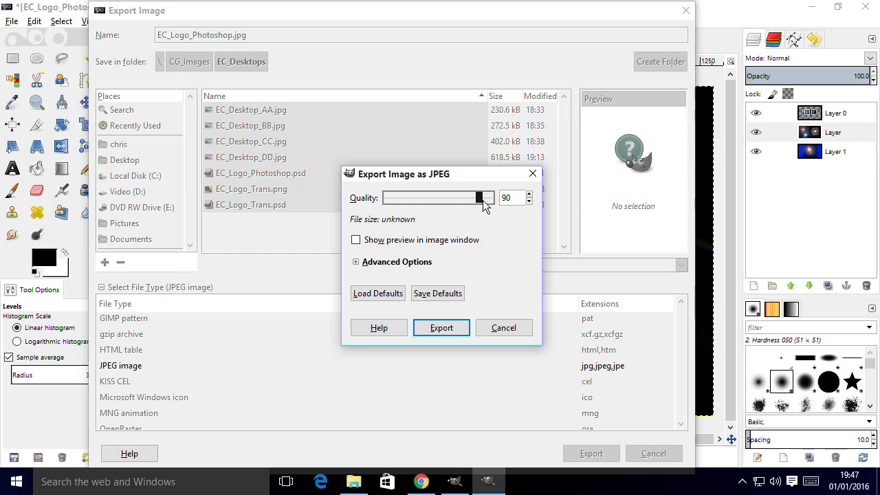
drag(484, 202, 487, 199)
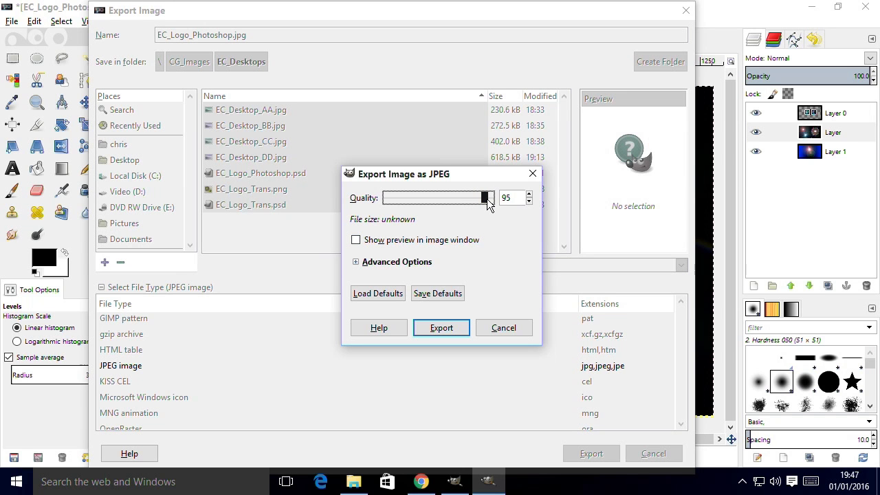
click(442, 328)
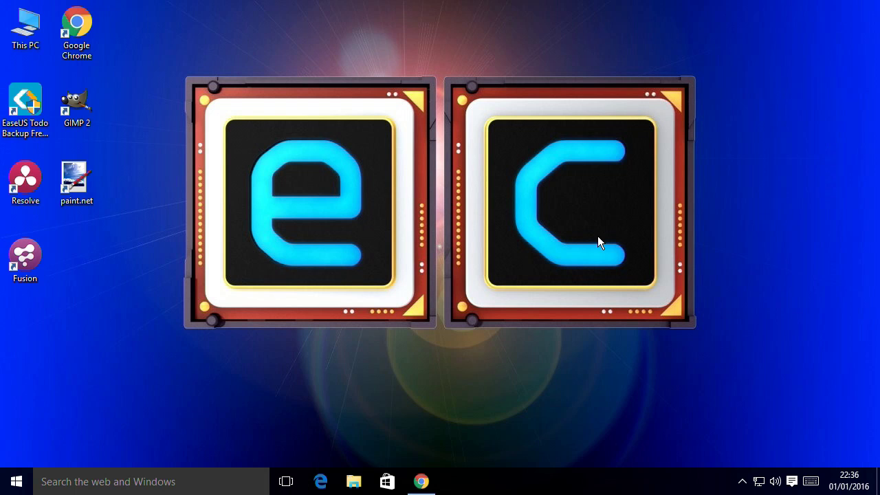
- Restore pixlr.com and scroll down and back up to the Pixlr Editor and Express Launch Web App cards
click(421, 481)
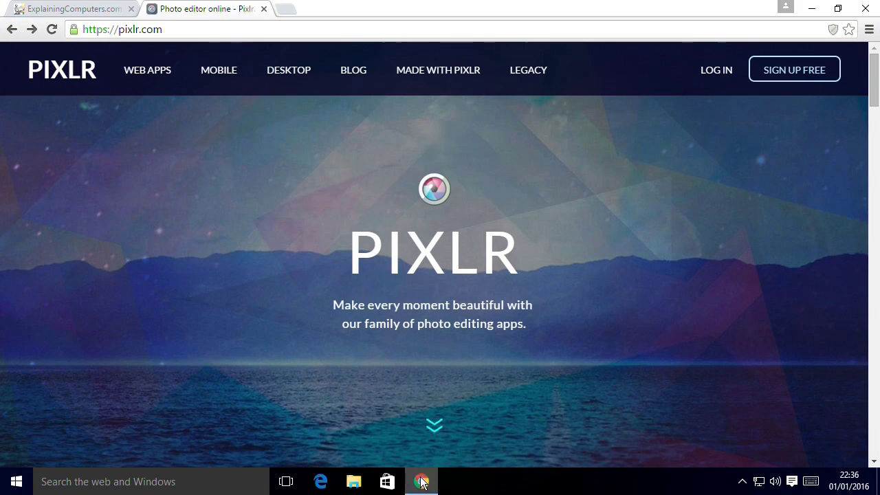
click(148, 29)
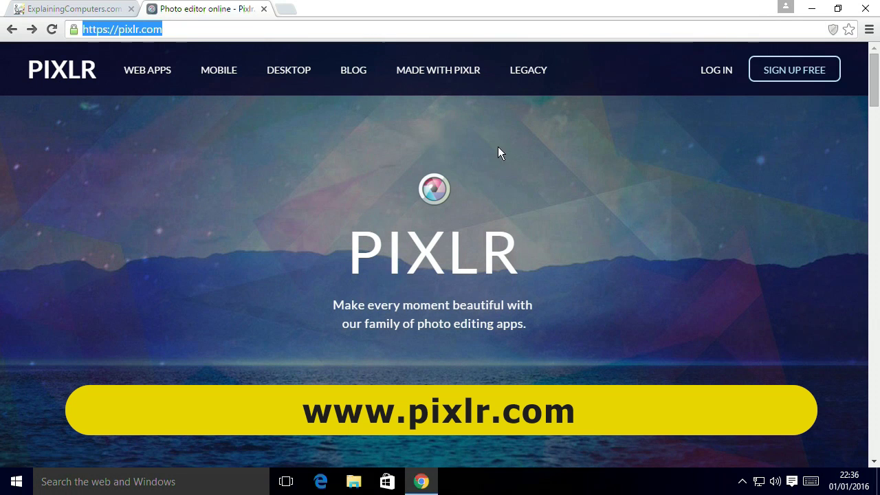
drag(873, 79, 853, 182)
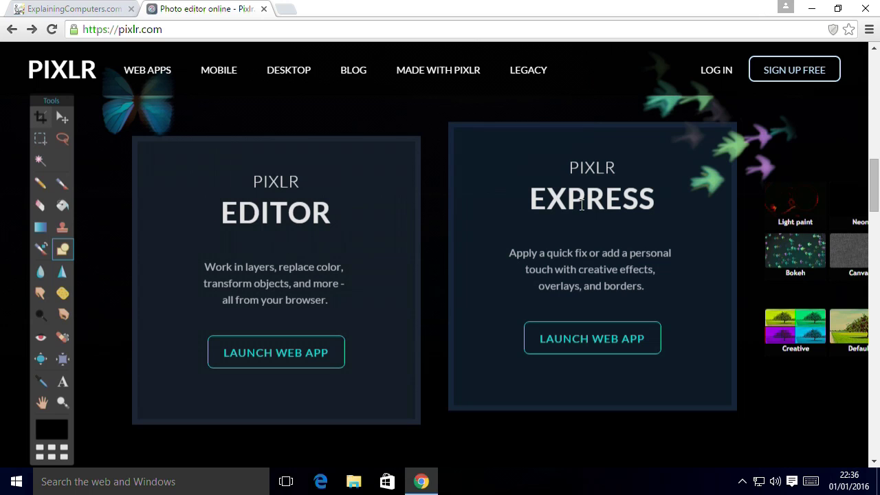
drag(872, 184, 860, 311)
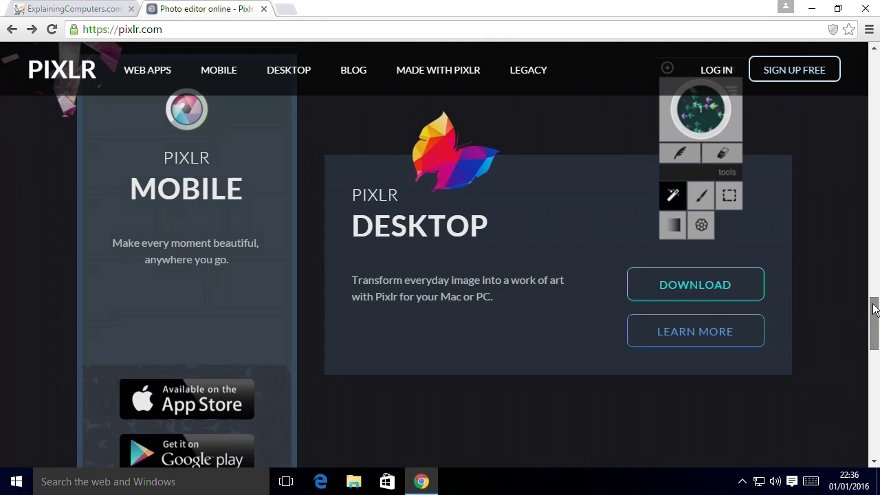
drag(873, 311, 875, 313)
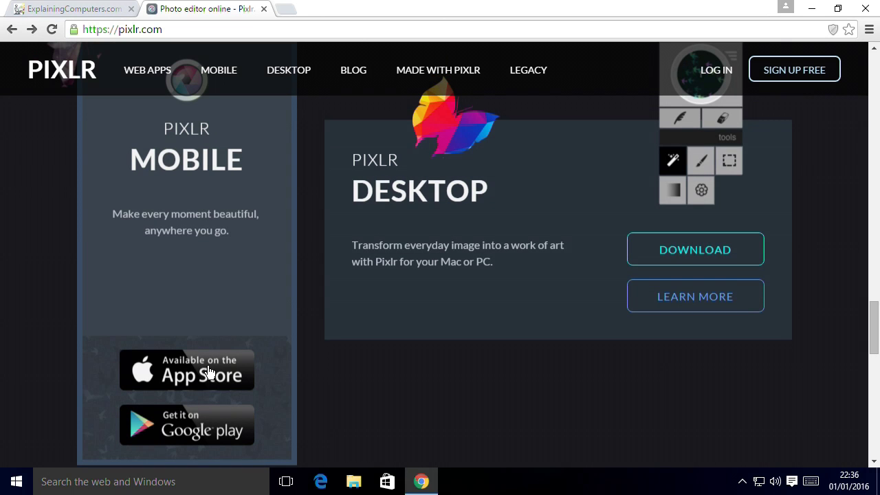
drag(870, 321, 859, 181)
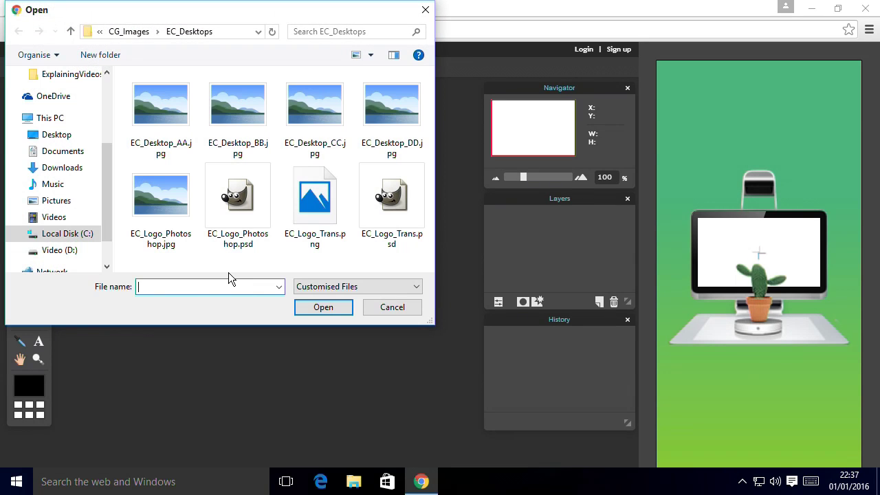
- Select EC_Logo_Photoshop.psd in the EC_Desktops Open dialog and open it
click(238, 207)
click(313, 304)
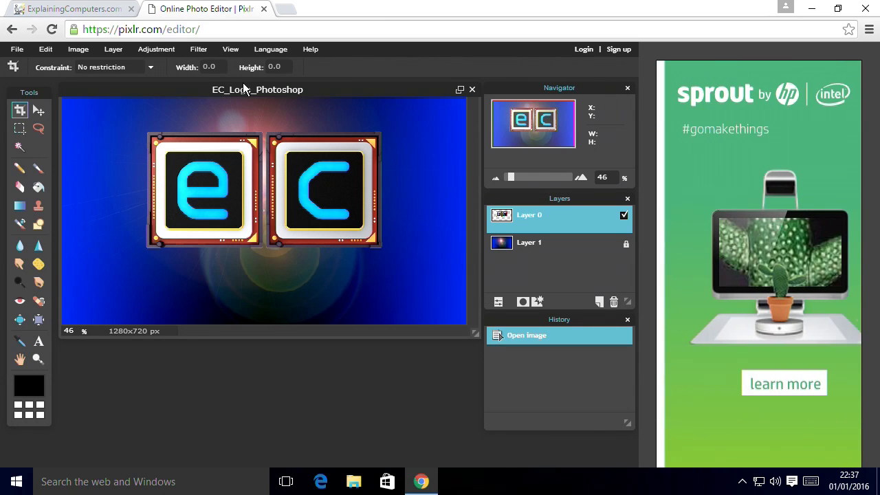
- Enter fullscreen mode, enlarge the image window, zoom to 74%, and reset palette locations
click(231, 49)
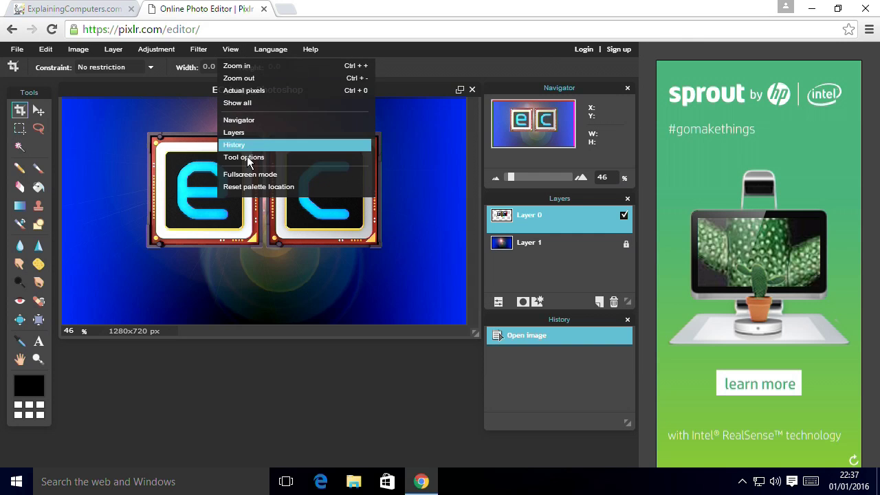
click(248, 176)
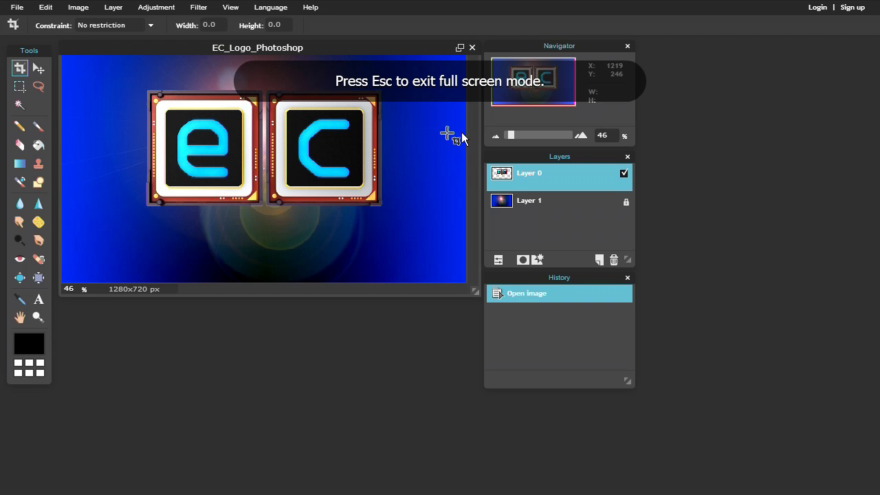
drag(474, 292, 736, 462)
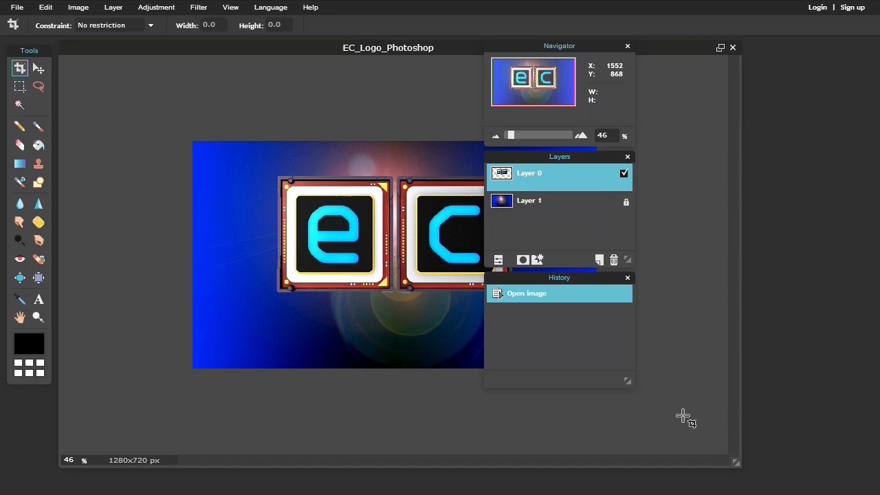
click(581, 135)
click(581, 135)
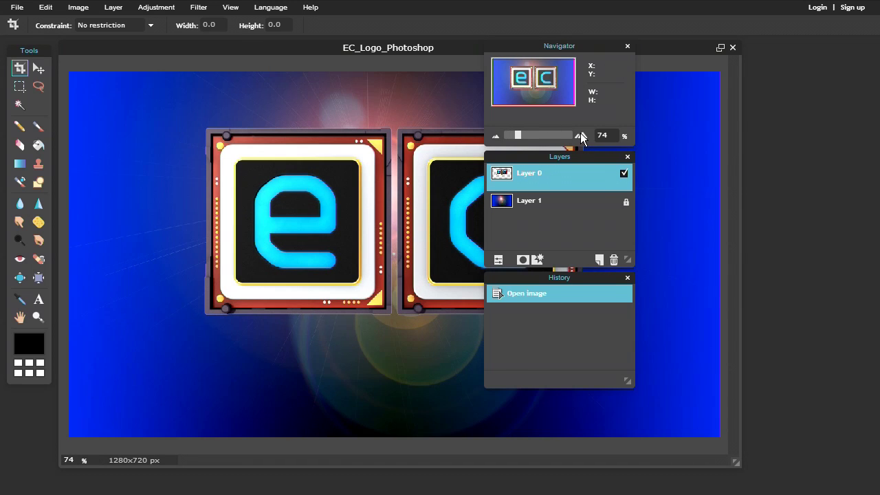
click(231, 8)
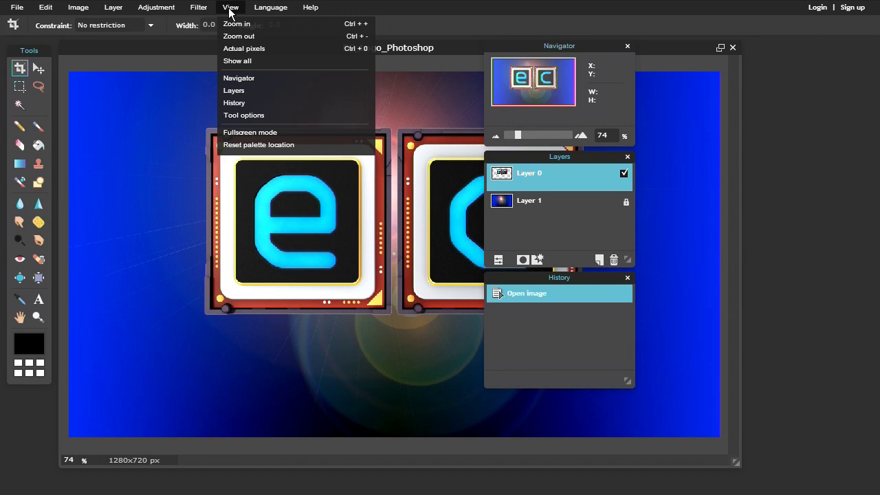
click(253, 143)
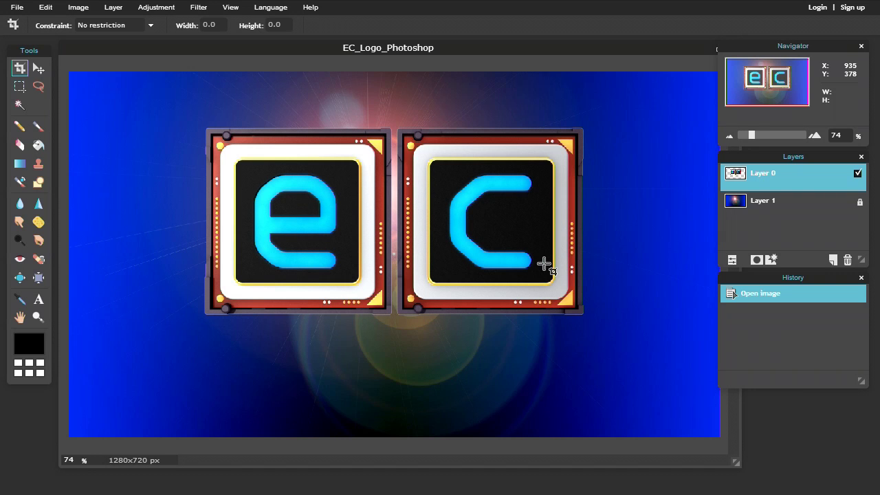
- Toggle Layer 0 off and on, then brush a black stroke on Layer 1 below the e tile
click(858, 175)
click(858, 175)
drag(28, 55, 29, 57)
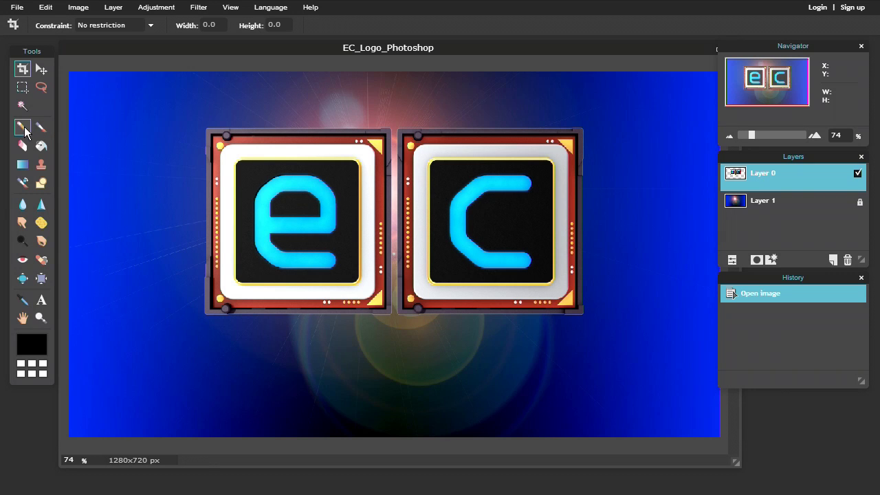
click(42, 128)
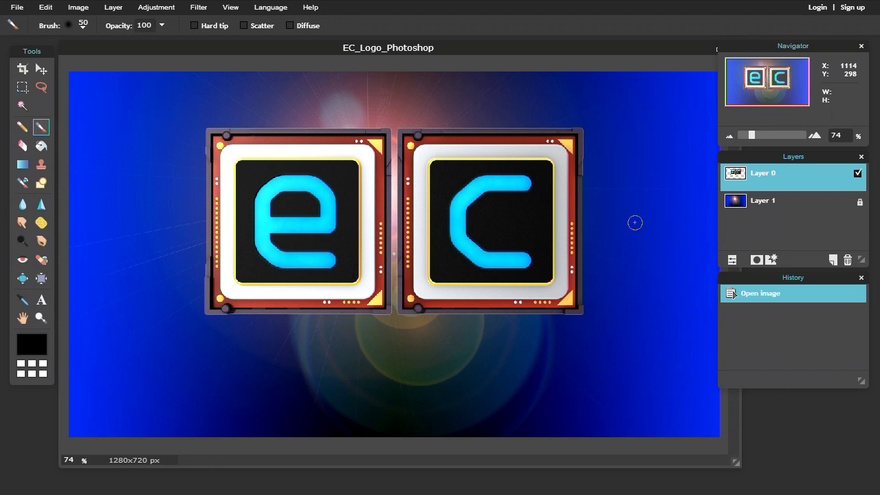
click(743, 206)
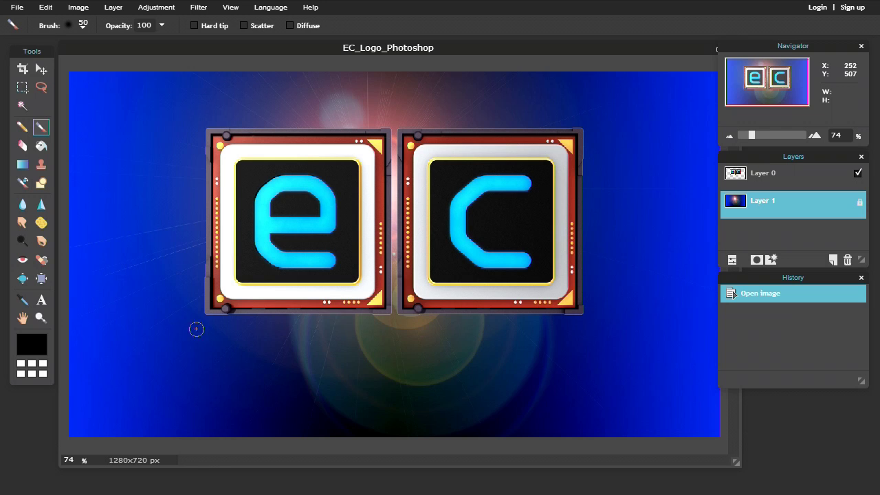
mouse_move(193, 332)
mouse_down()
mouse_move(320, 305)
mouse_move(355, 341)
mouse_move(335, 367)
mouse_move(368, 377)
mouse_move(519, 331)
mouse_move(532, 342)
mouse_move(330, 364)
mouse_up()
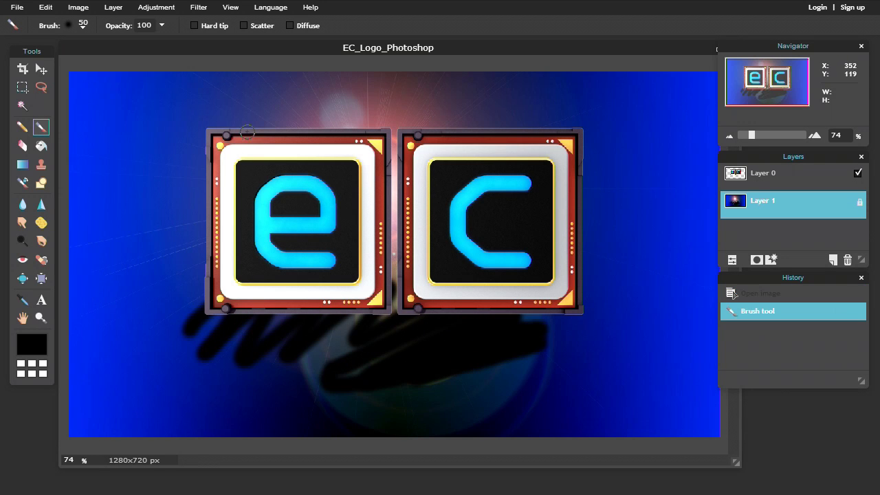
- Apply Hue & Saturation with hue -117 to the background layer
click(165, 8)
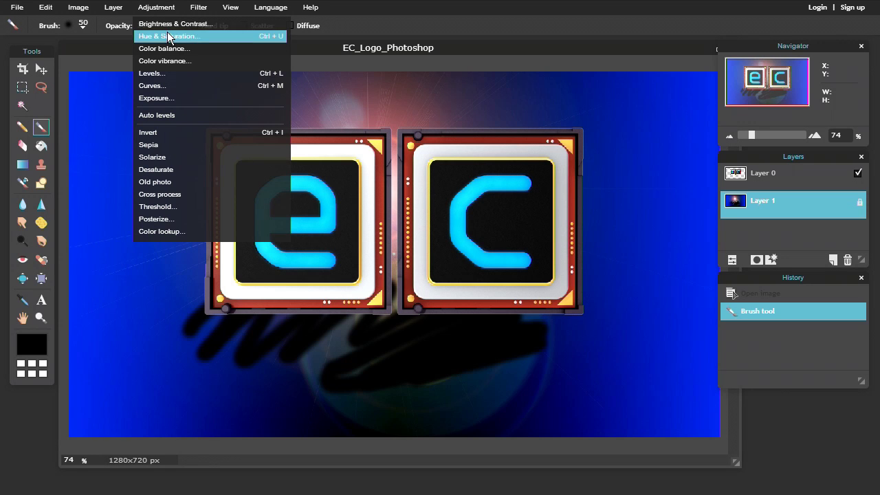
click(169, 35)
drag(440, 205, 396, 219)
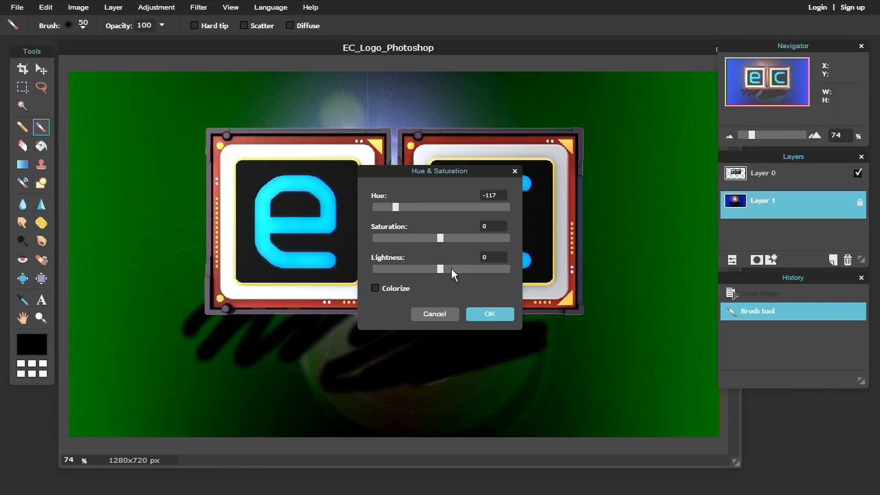
click(490, 313)
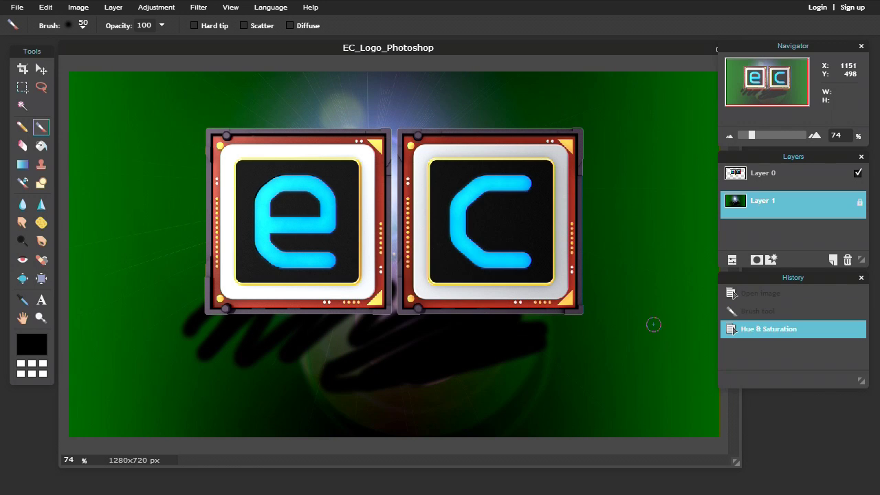
- Set Layer 0's opacity to 96
click(752, 177)
click(732, 262)
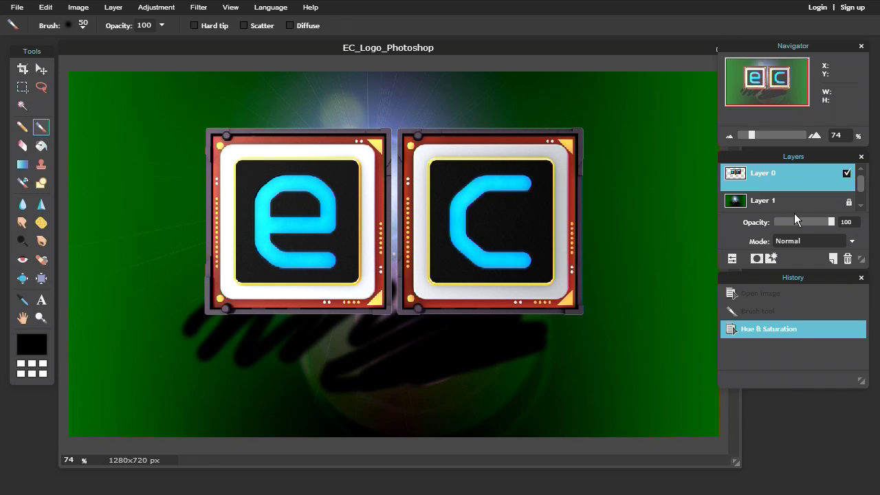
mouse_move(830, 220)
mouse_down()
mouse_move(787, 224)
mouse_move(828, 221)
mouse_up()
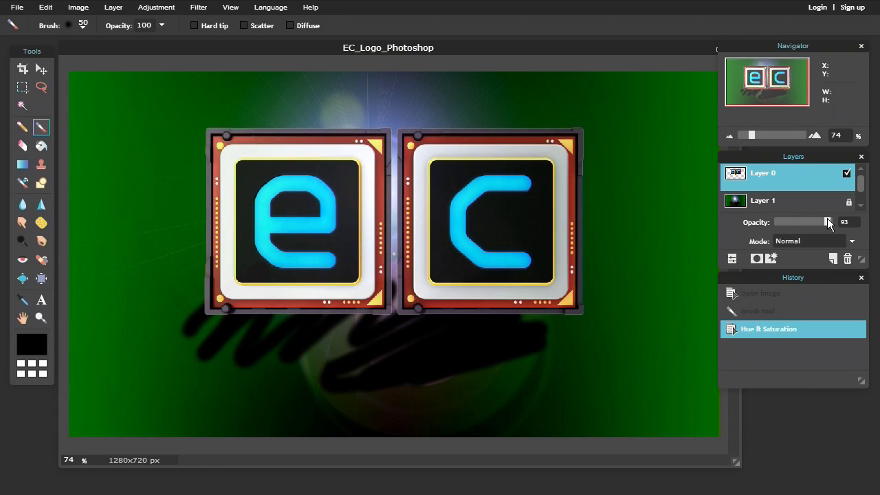
- Add Drop shadow and Bevel layer styles to the logo layer
click(771, 259)
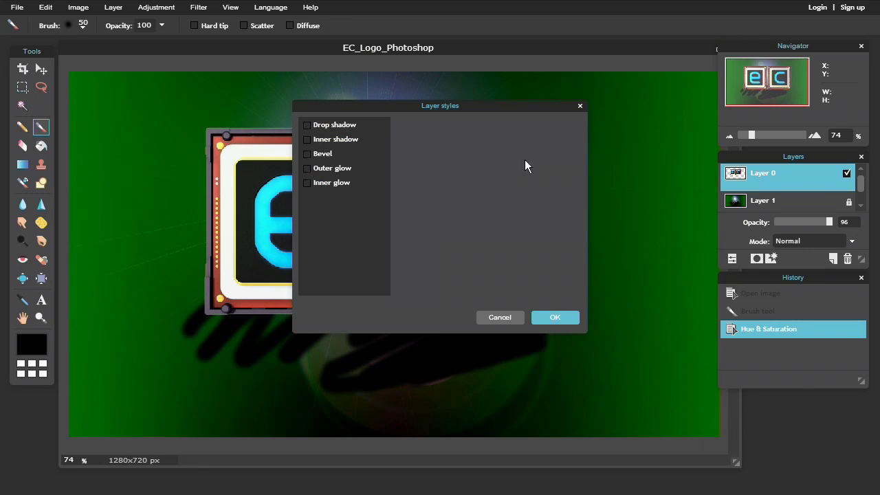
drag(480, 106, 733, 147)
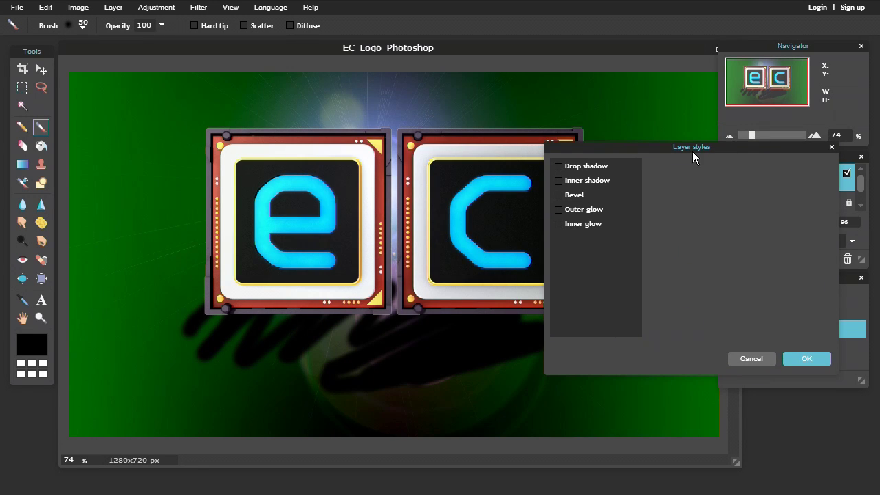
click(558, 166)
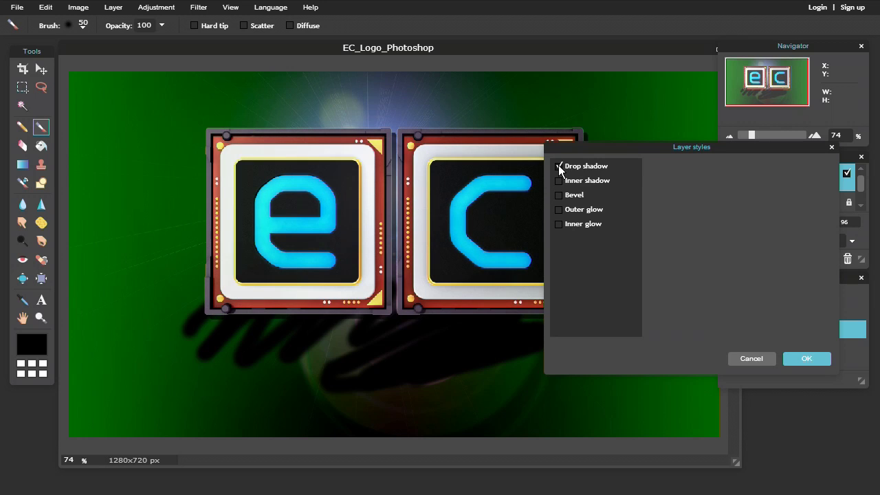
click(559, 195)
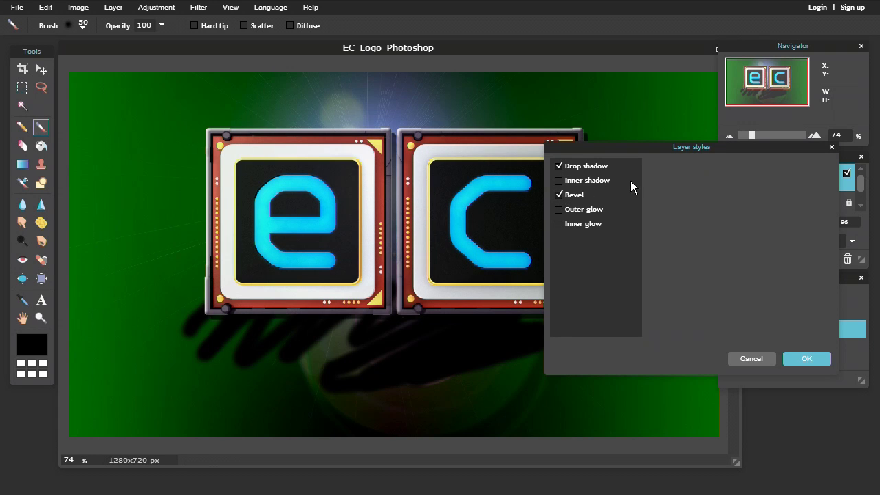
click(807, 359)
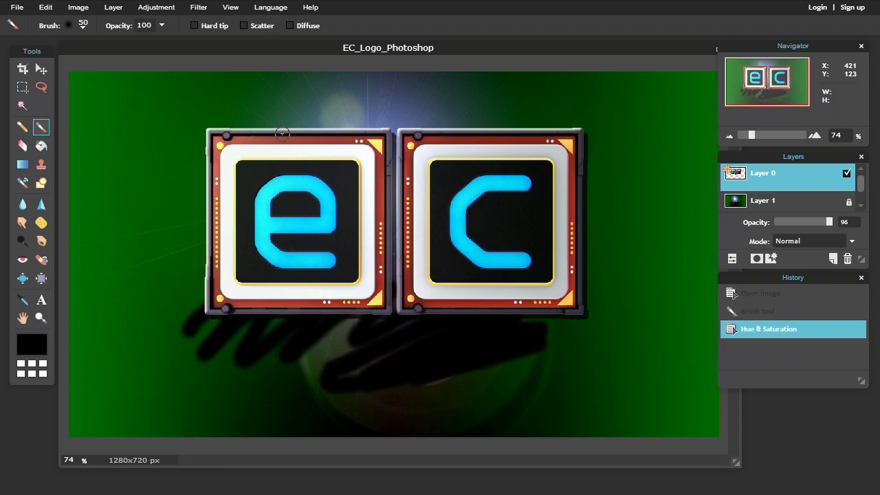
click(17, 8)
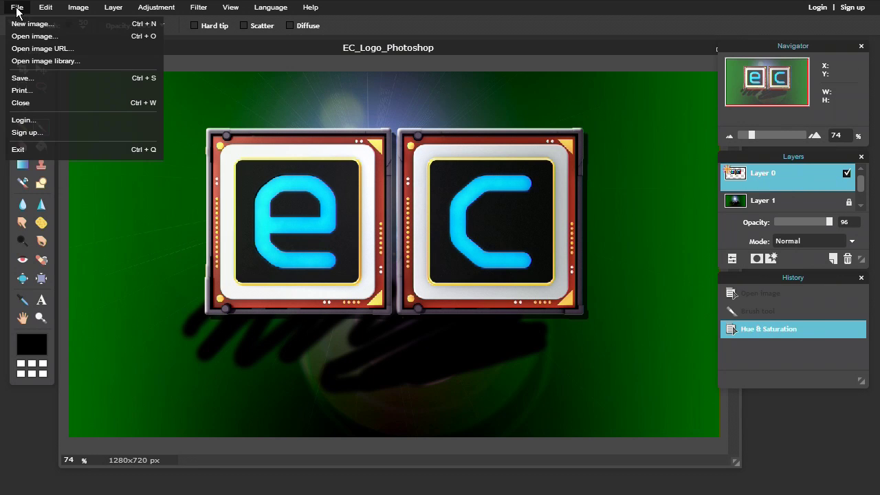
click(36, 78)
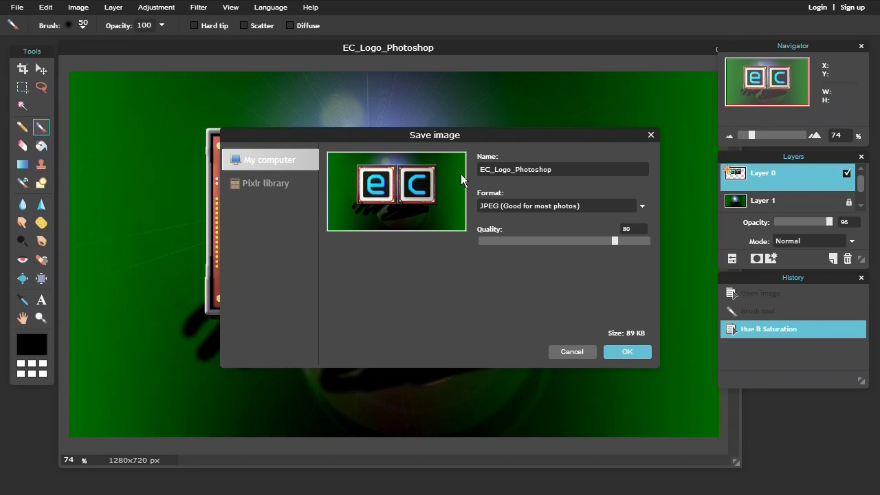
click(642, 206)
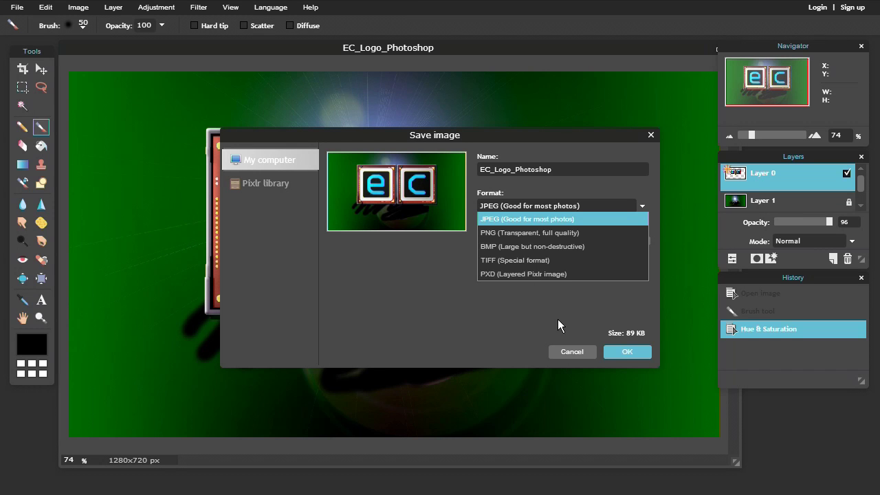
click(571, 351)
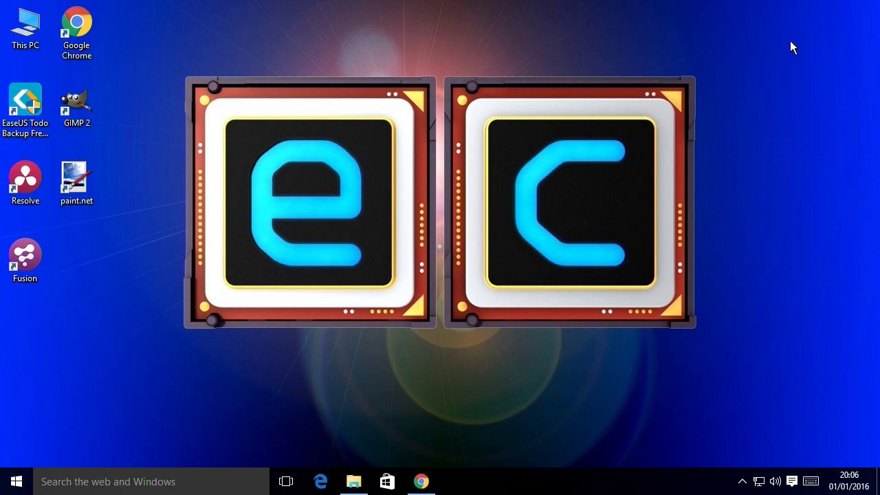
click(420, 481)
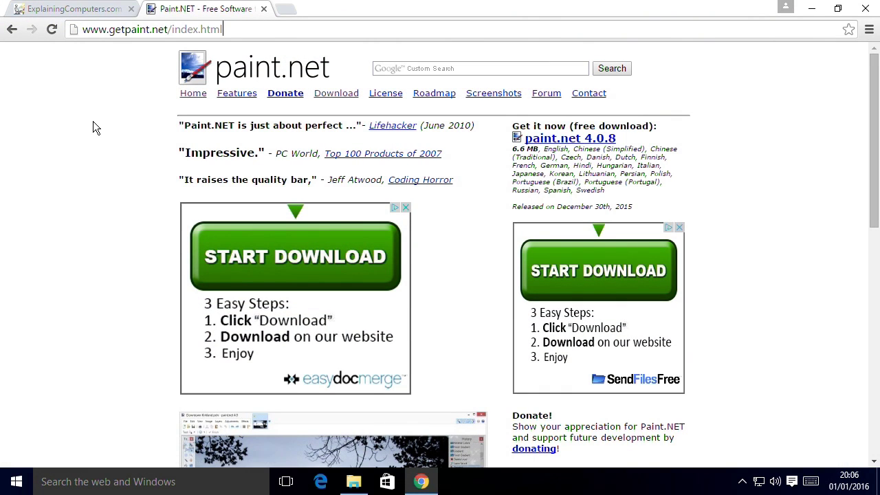
drag(168, 29, 81, 30)
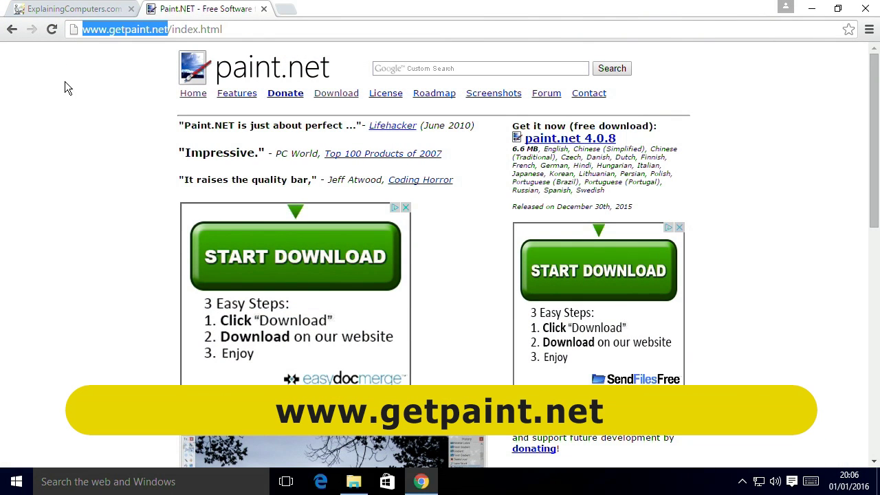
click(804, 11)
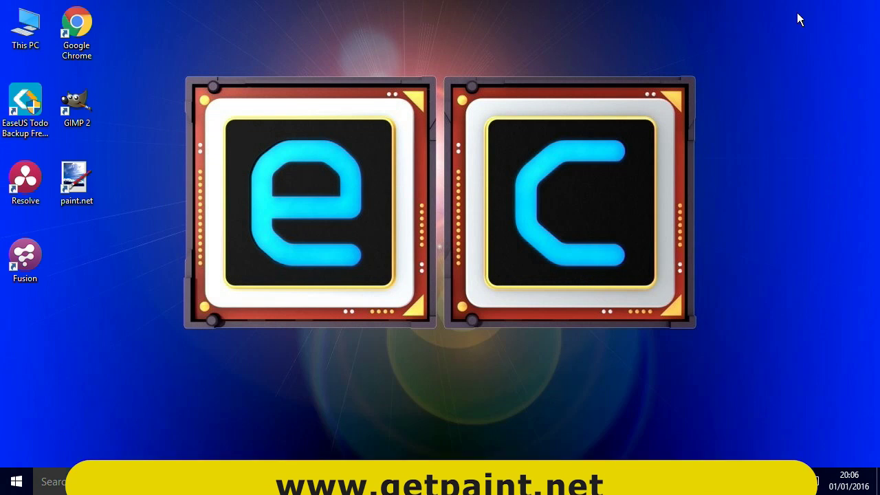
double_click(77, 185)
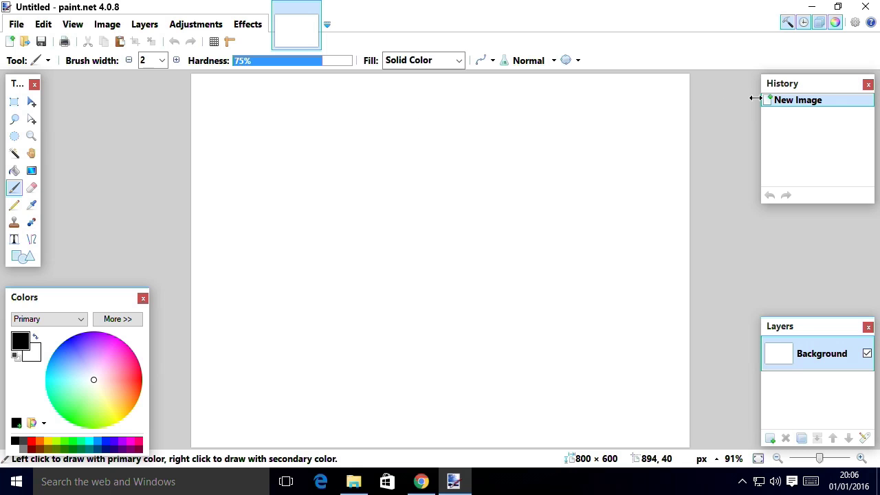
- Open ETF_Human_Wallet_THUMB_ALT.jpg from File > Open Recent
drag(797, 83, 786, 109)
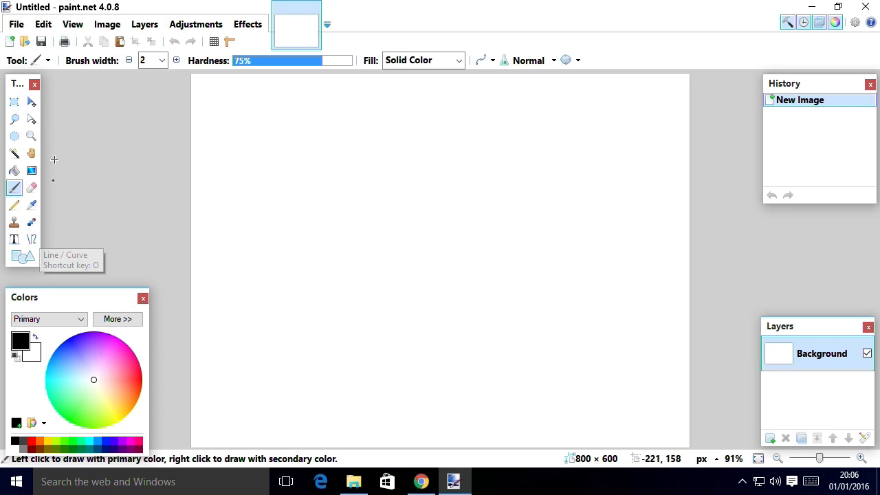
click(17, 26)
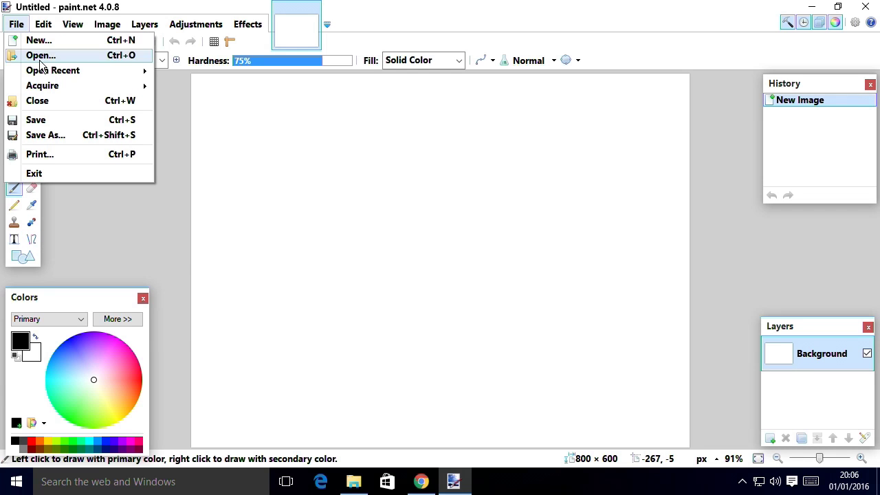
mouse_move(58, 70)
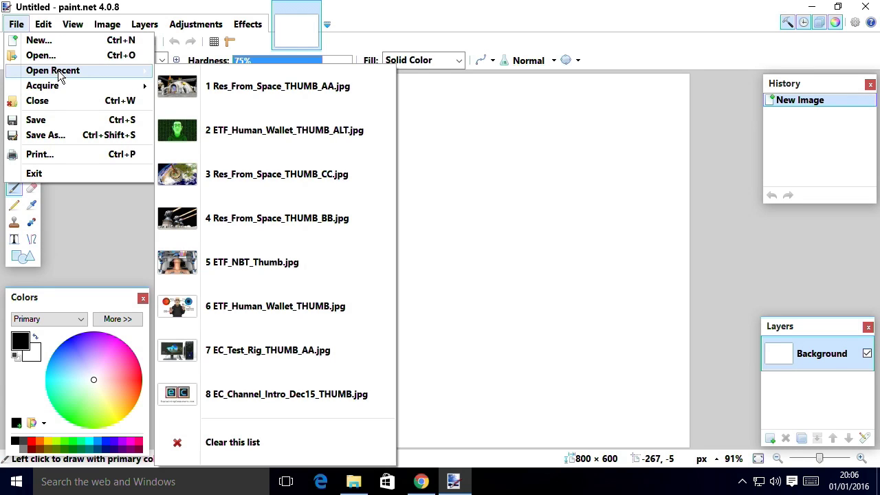
click(181, 131)
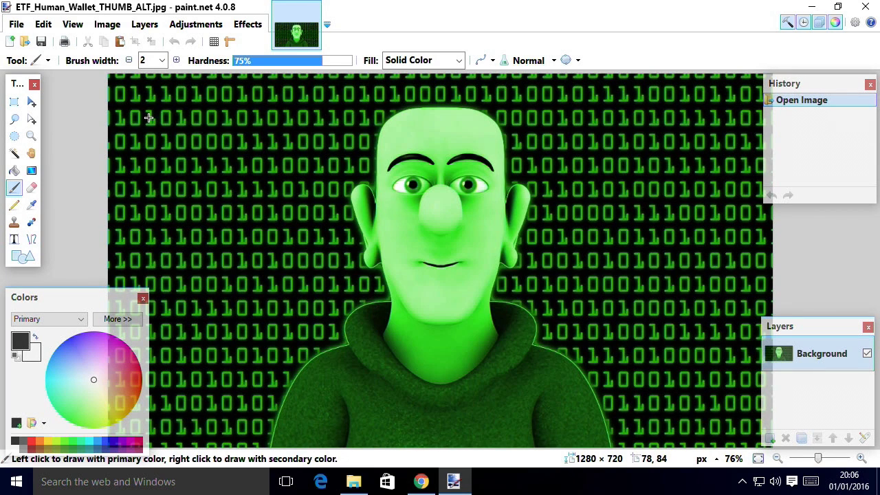
- Open Res_From_Space_THUMB_AA.jpg from recent files and end on the lunar base tab
click(17, 24)
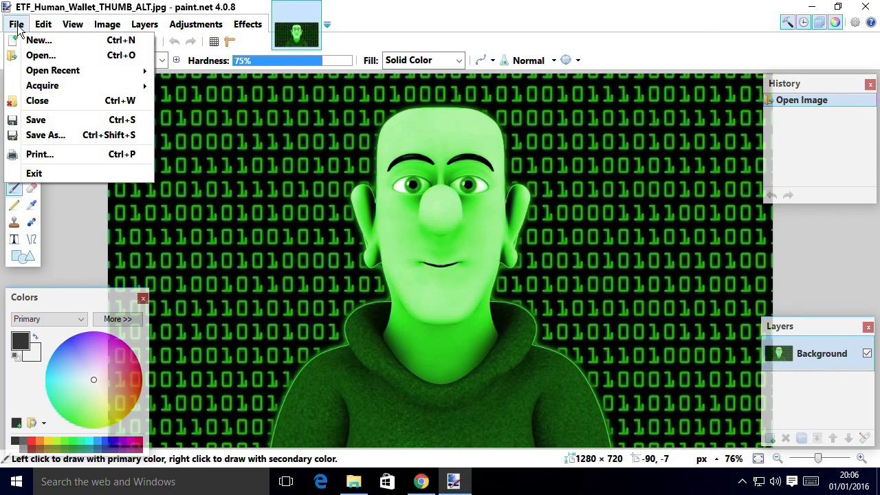
mouse_move(51, 76)
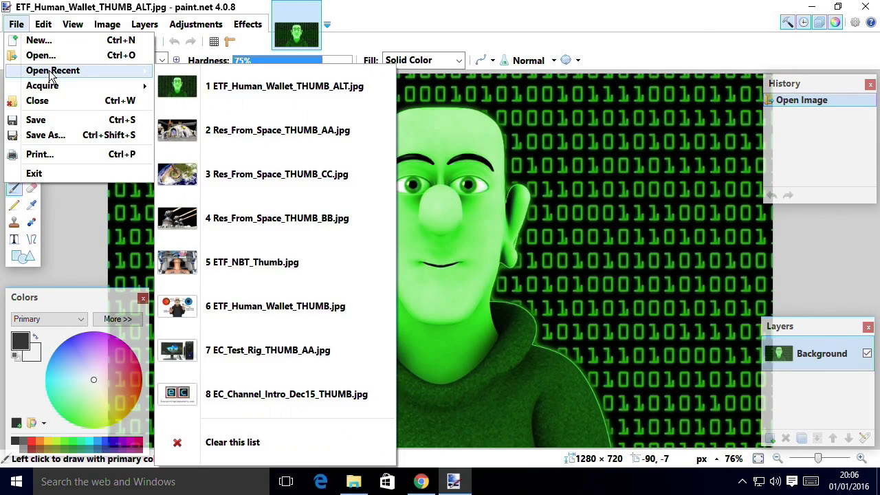
click(231, 125)
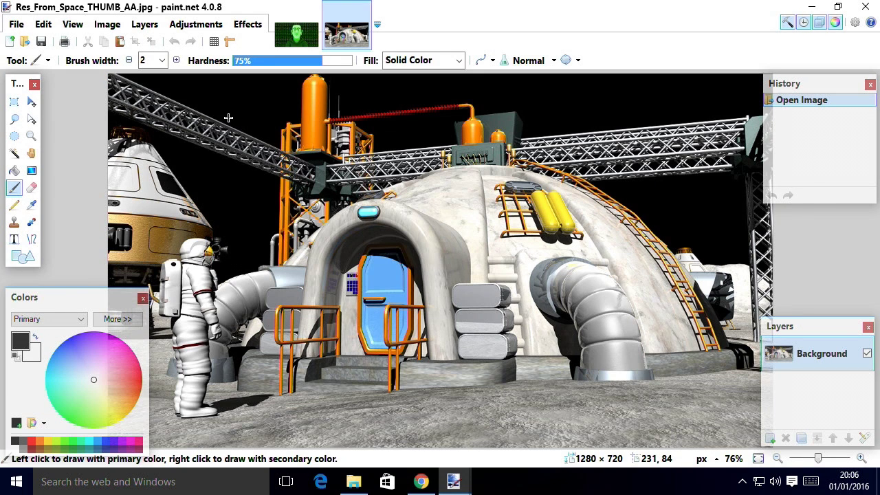
click(295, 38)
click(327, 38)
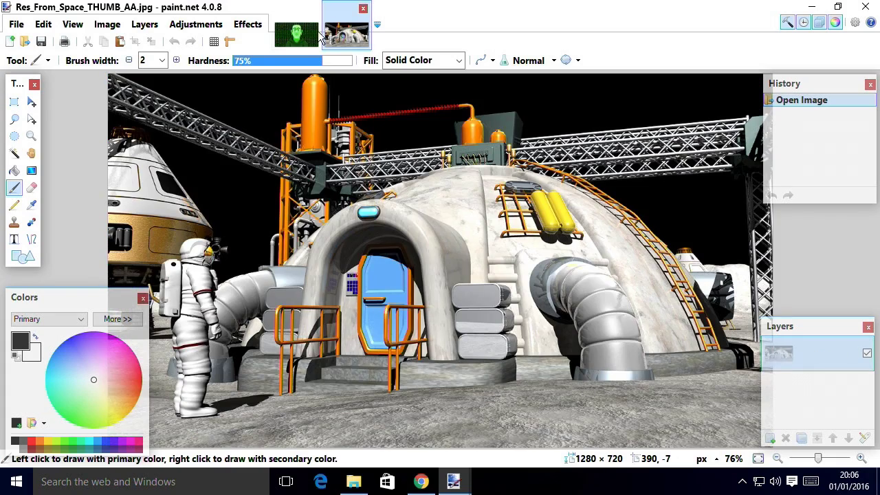
click(304, 39)
click(344, 40)
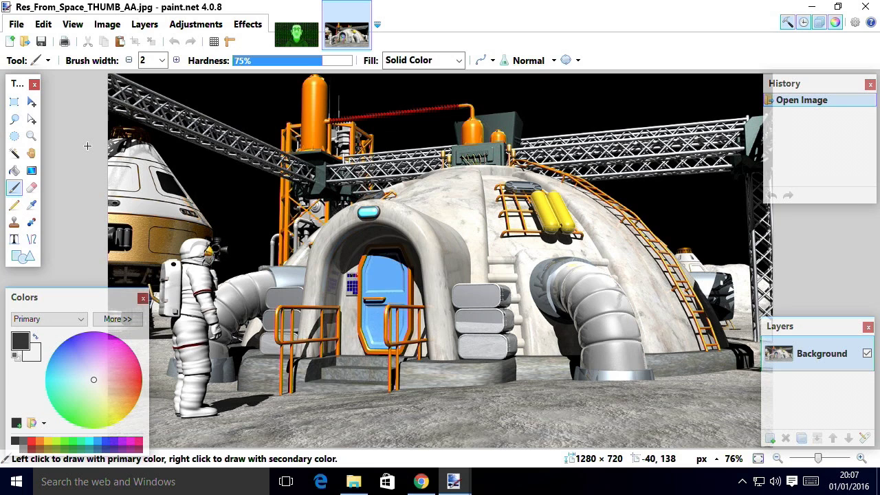
- Draw a trial rectangle selection over the lunar base, then clear it
click(14, 103)
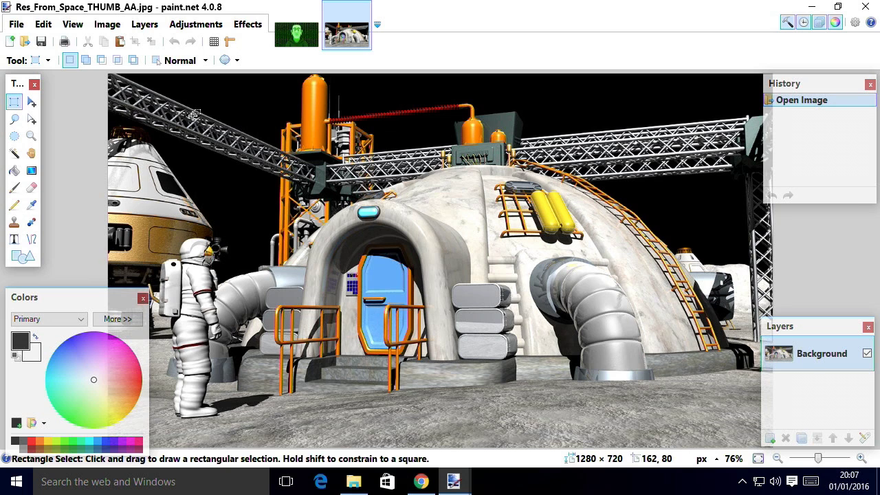
drag(193, 114, 331, 266)
click(354, 225)
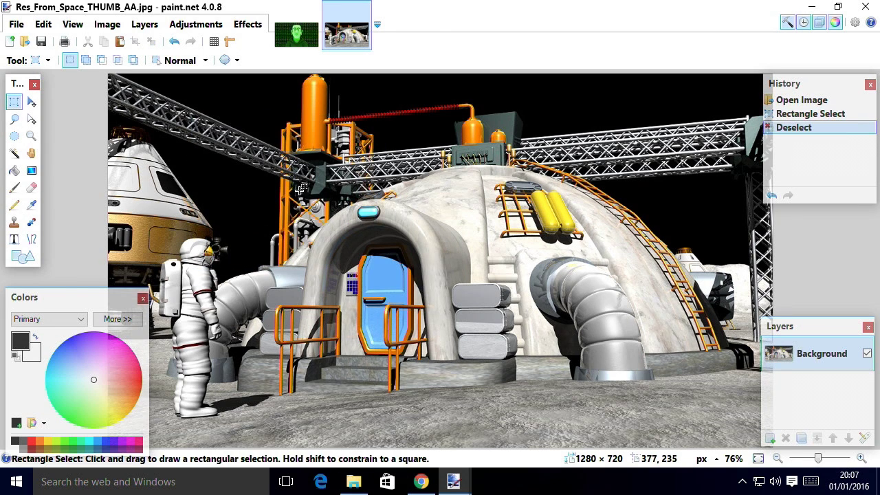
- Set Rectangle Select to Fixed Ratio 16:9, test it across the dome, and switch to Lasso Select
click(205, 61)
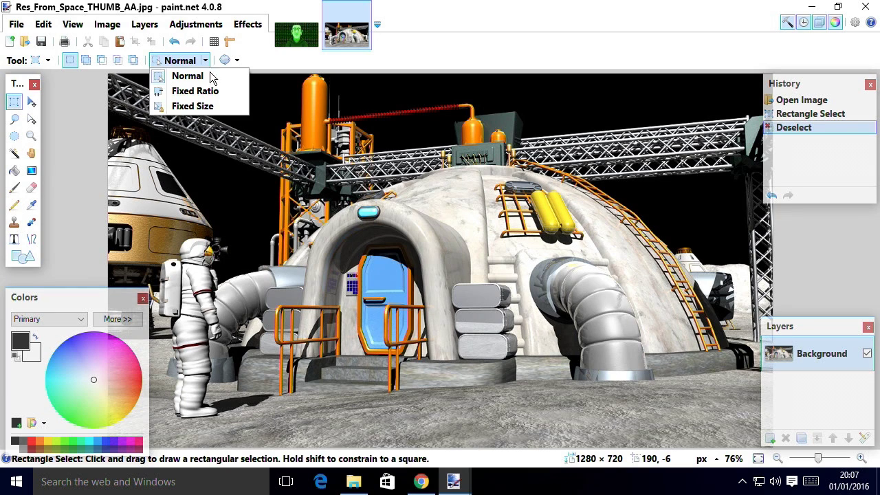
click(206, 90)
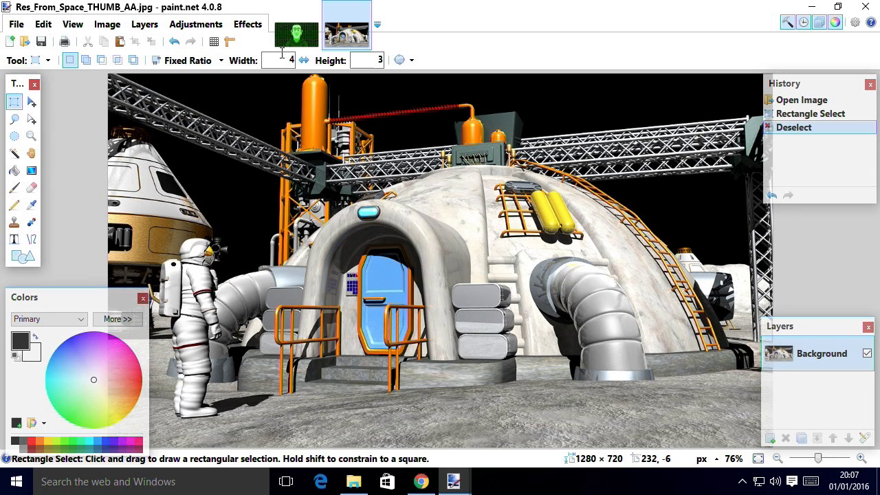
text(16)
double_click(355, 60)
text(9)
drag(191, 111, 504, 366)
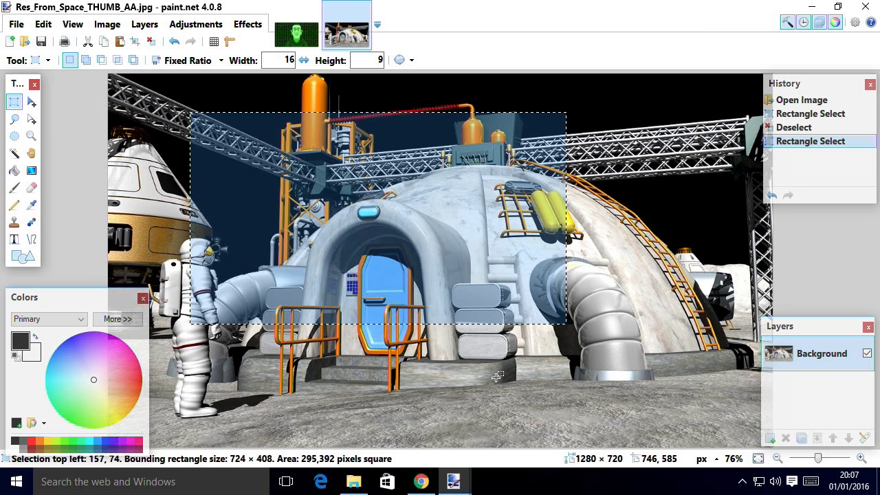
click(498, 377)
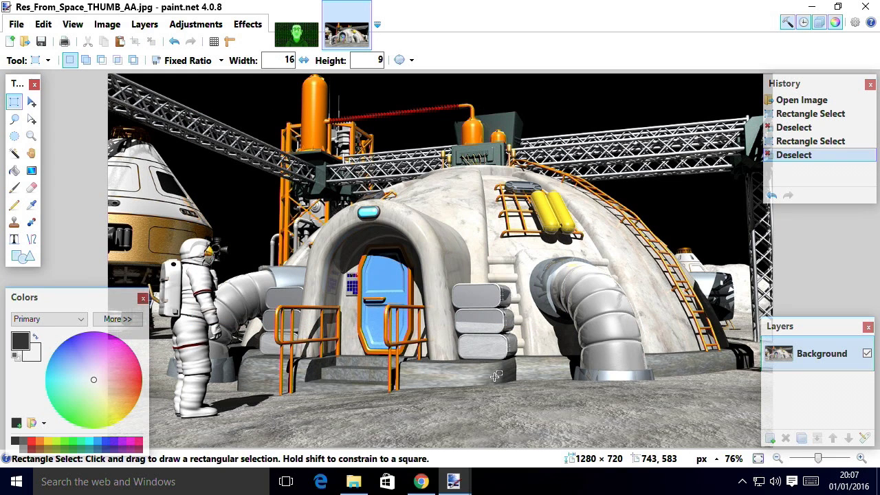
click(20, 119)
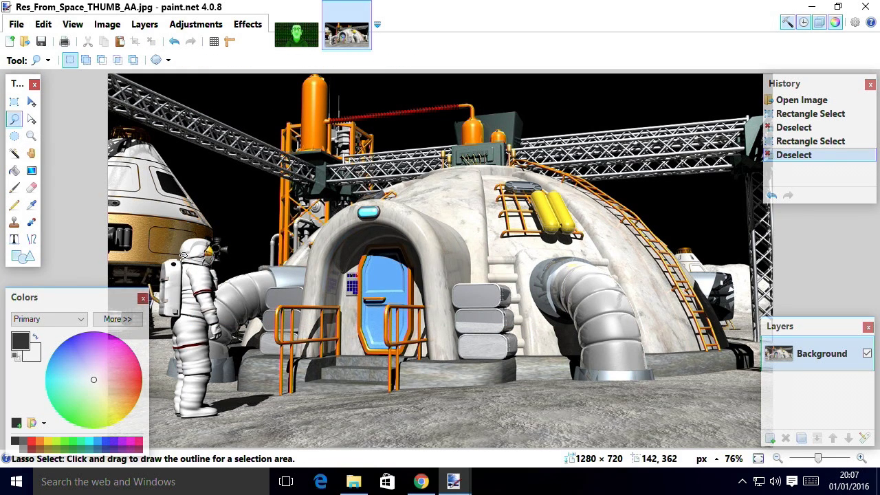
- Lasso the astronaut at the left, copy it, and deselect
mouse_move(182, 263)
mouse_down()
mouse_move(184, 241)
mouse_move(211, 244)
mouse_move(221, 337)
mouse_move(210, 340)
mouse_move(208, 324)
mouse_move(214, 417)
mouse_move(192, 420)
mouse_move(177, 416)
mouse_move(171, 317)
mouse_move(160, 308)
mouse_move(161, 272)
mouse_move(171, 254)
mouse_move(185, 260)
mouse_up()
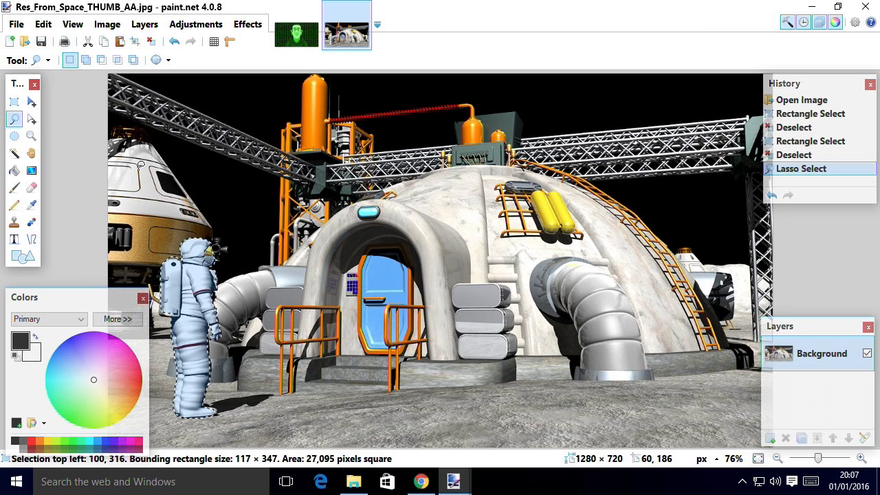
click(44, 25)
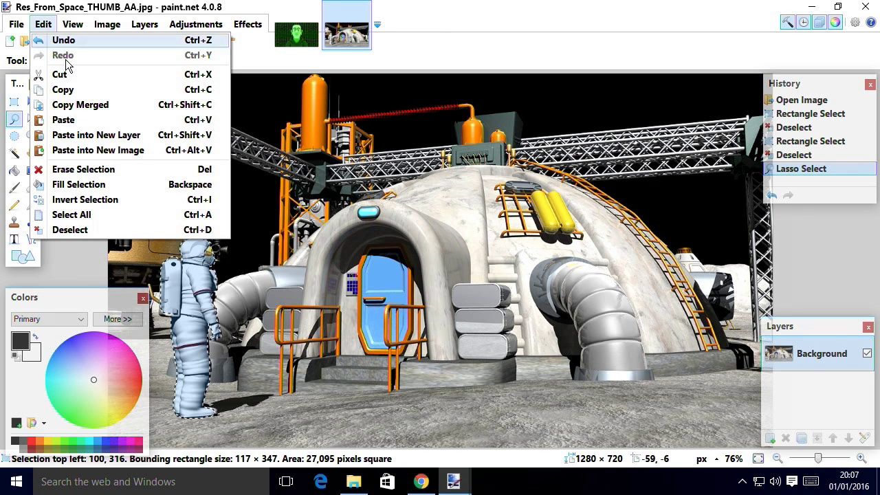
click(63, 89)
click(79, 95)
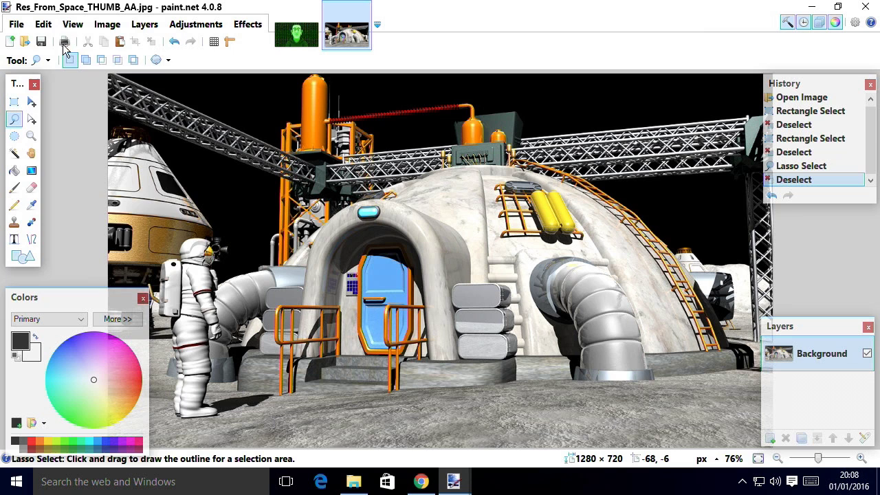
click(44, 25)
- Paste the astronaut beside the original, then duplicate its layer and move the copy right of the door
click(105, 135)
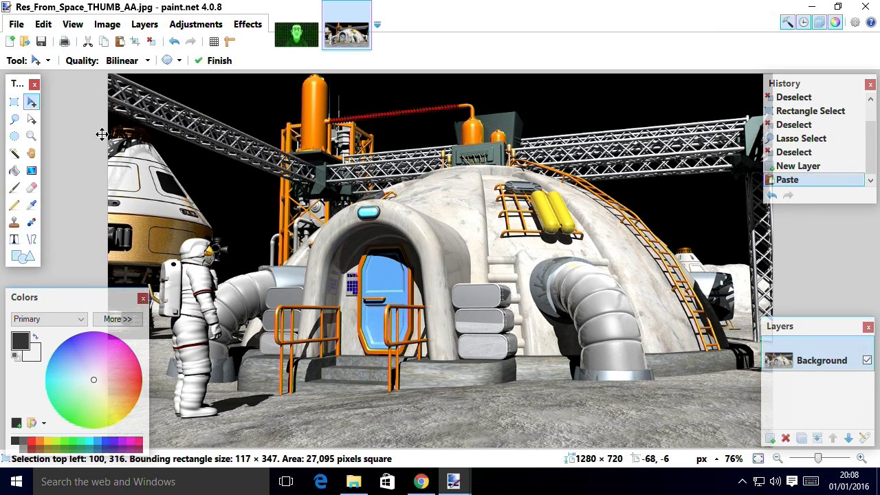
drag(196, 307, 277, 308)
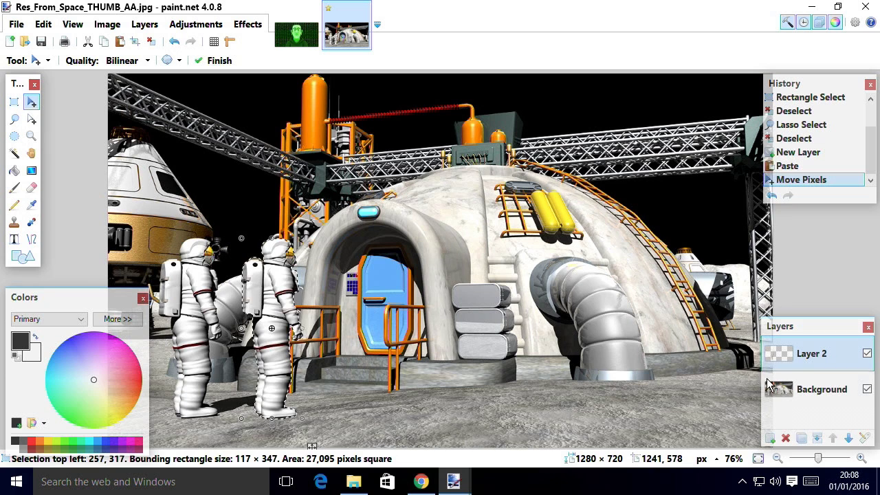
click(800, 438)
drag(283, 296, 487, 297)
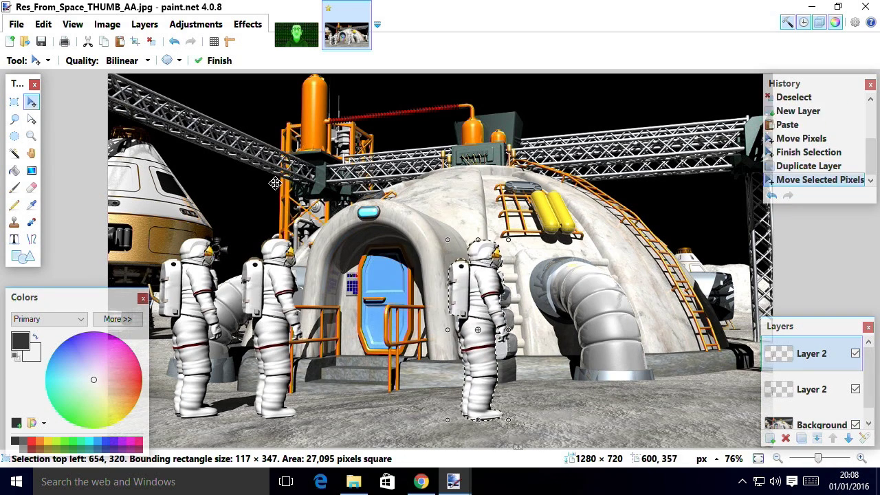
- Flip the duplicate astronaut layer horizontally and shift it further right of the dome doorway
click(144, 24)
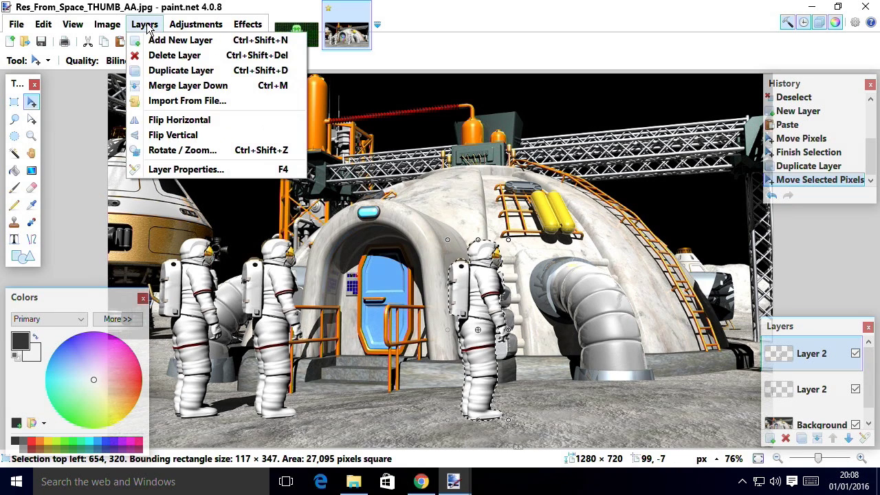
click(195, 119)
key(ctrl+a)
drag(423, 306, 548, 295)
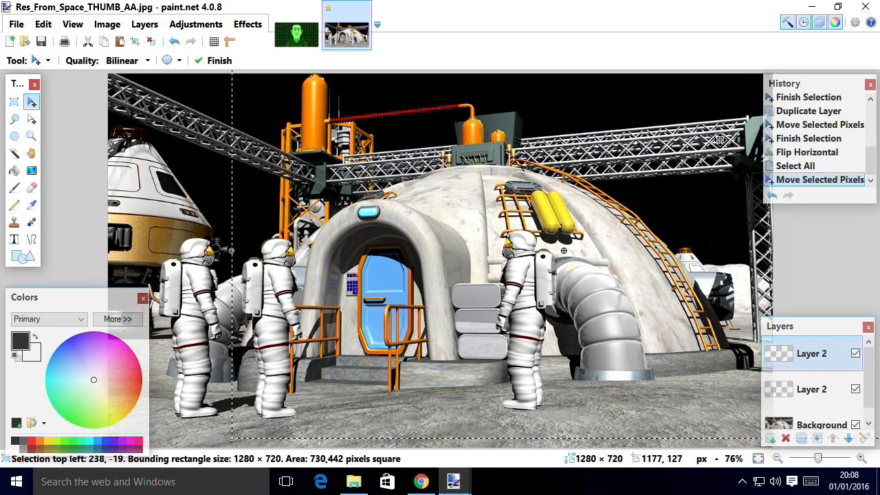
click(783, 124)
click(785, 138)
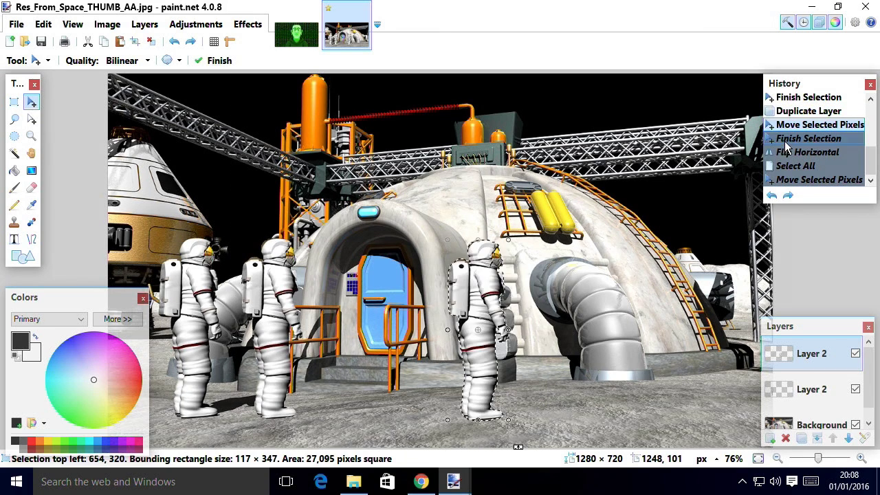
click(791, 178)
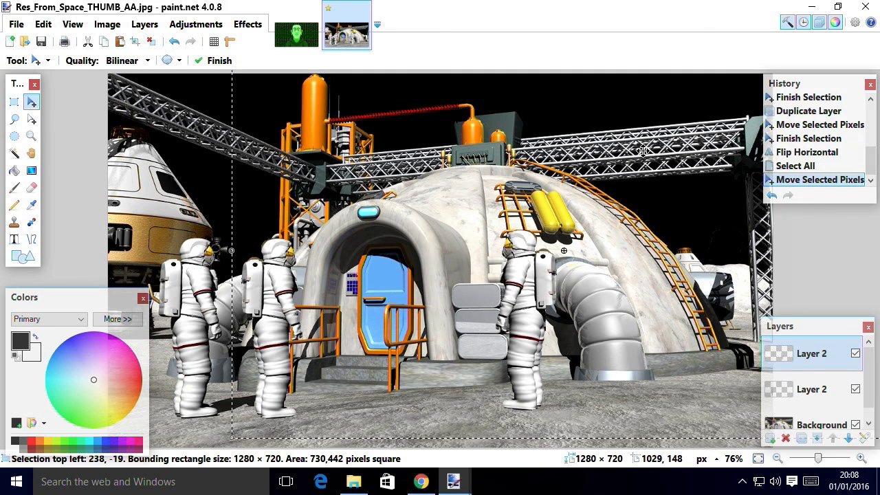